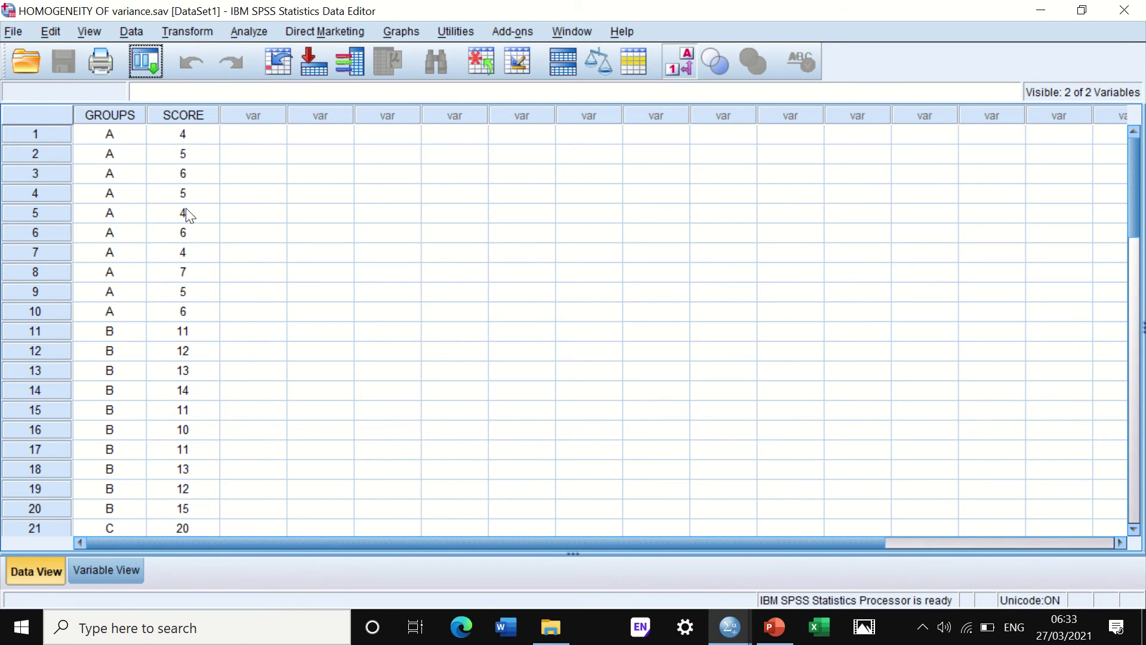
Scan the SCORE data, then define an Overlay Scatter from Graphs > Legacy Dialogs > Scatter/Dot.
scroll(143, 478, "down", 3)
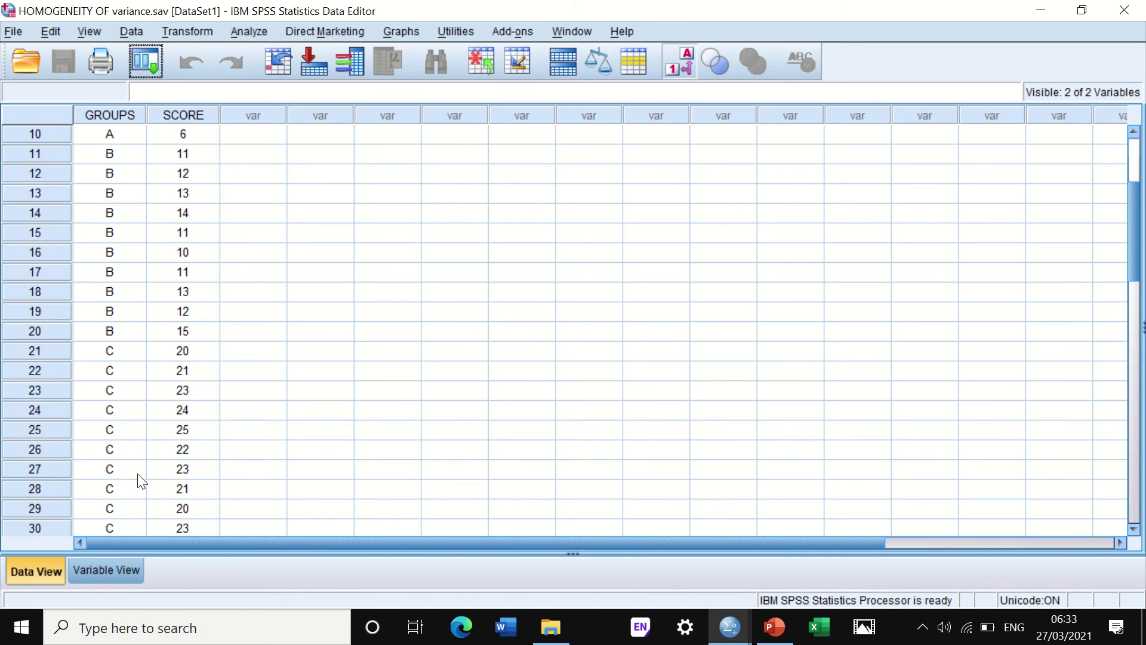
scroll(116, 364, "up", 3)
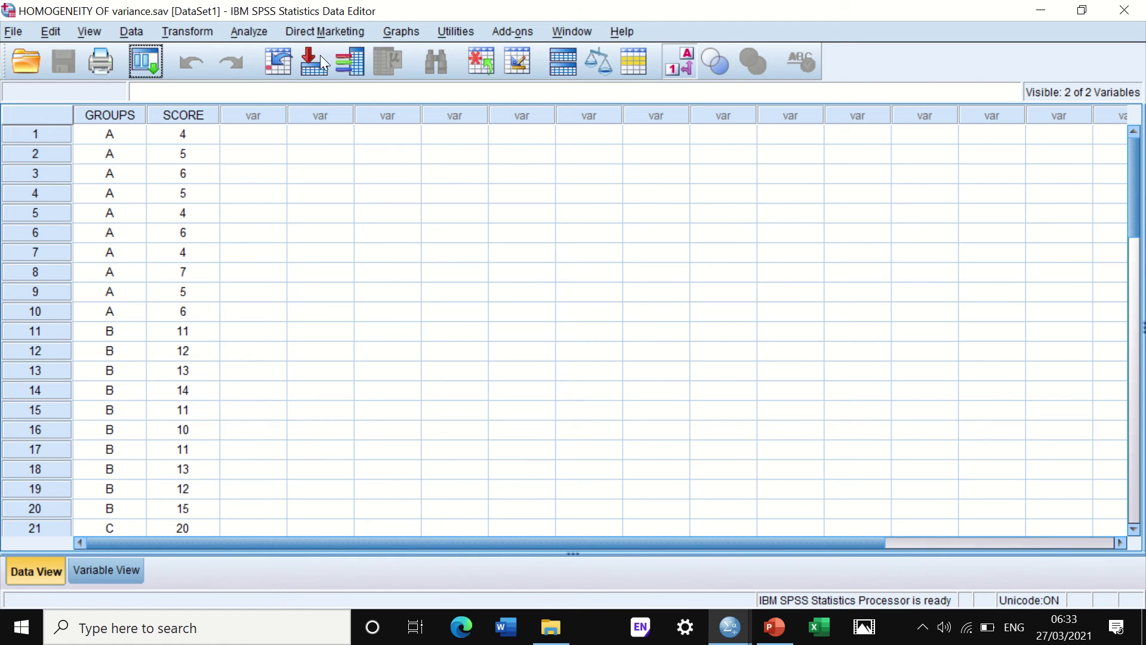
left_click(401, 28)
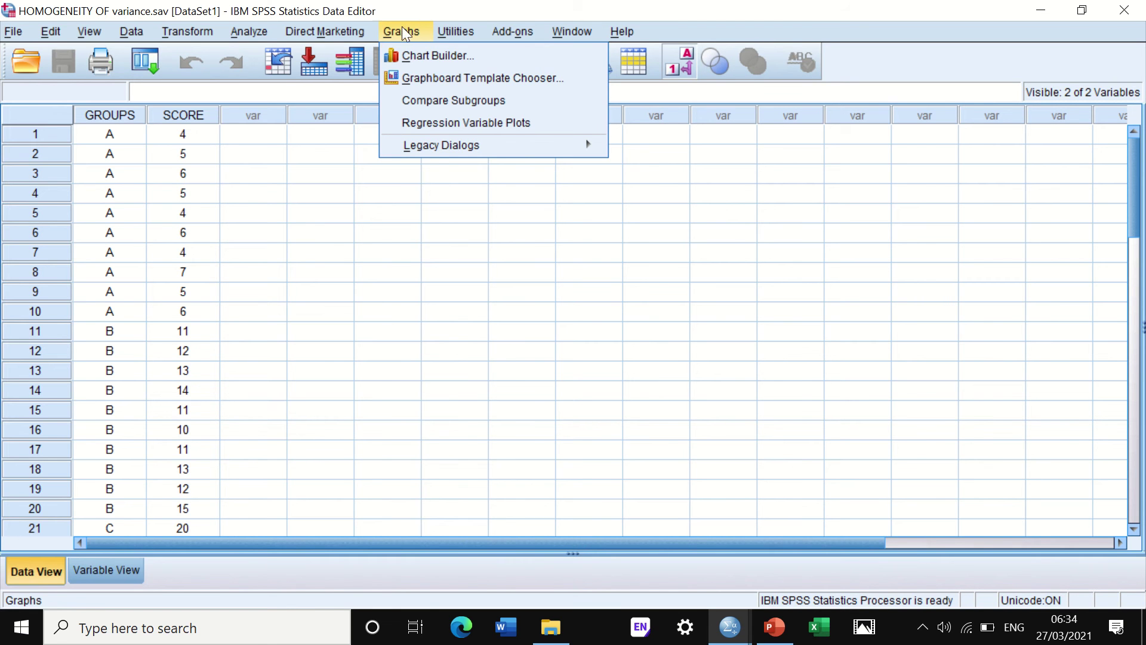
mouse_move(433, 156)
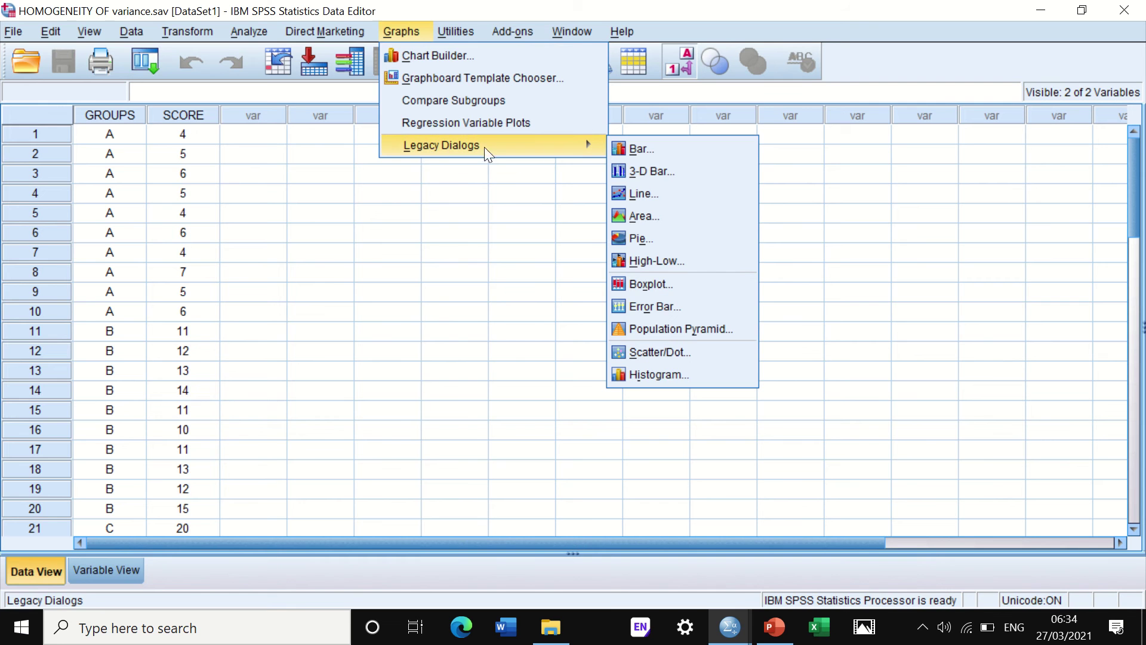
left_click(657, 354)
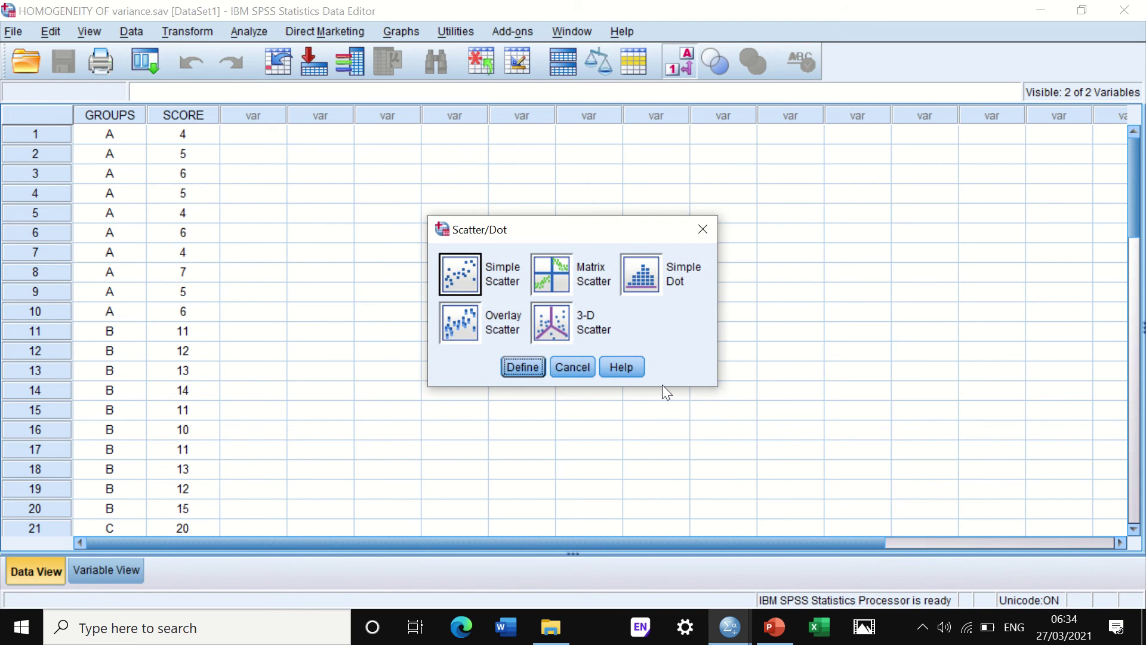
left_click(463, 323)
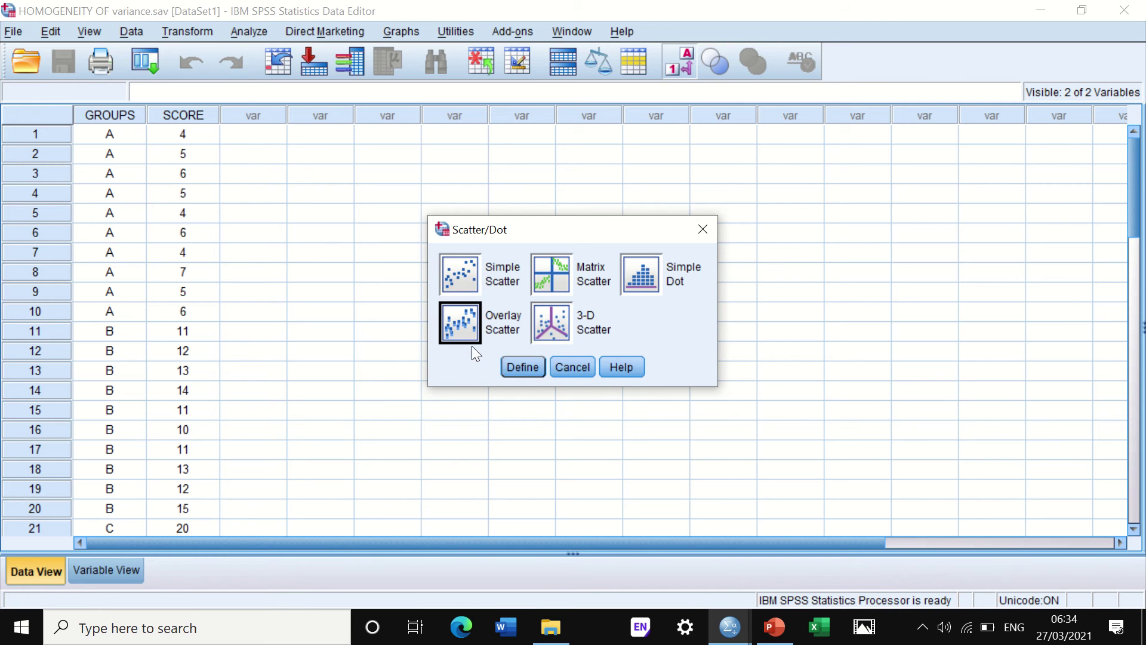
left_click(521, 367)
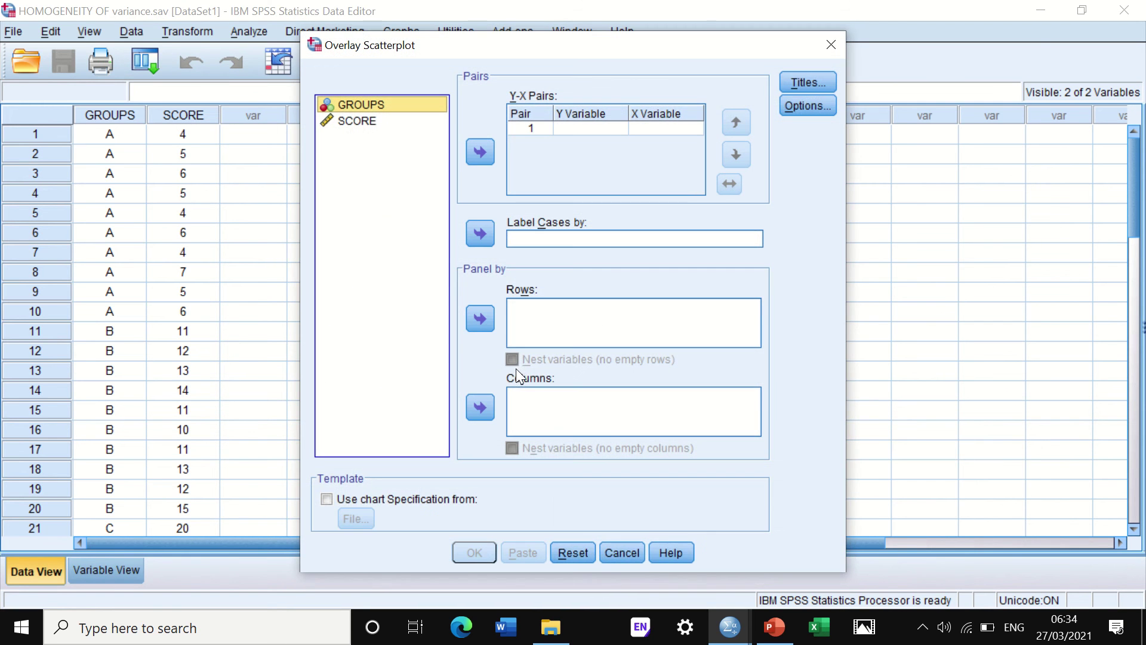
Pair SCORE as the Y variable with GROUPS as the X variable.
left_click(368, 124)
left_click(472, 150)
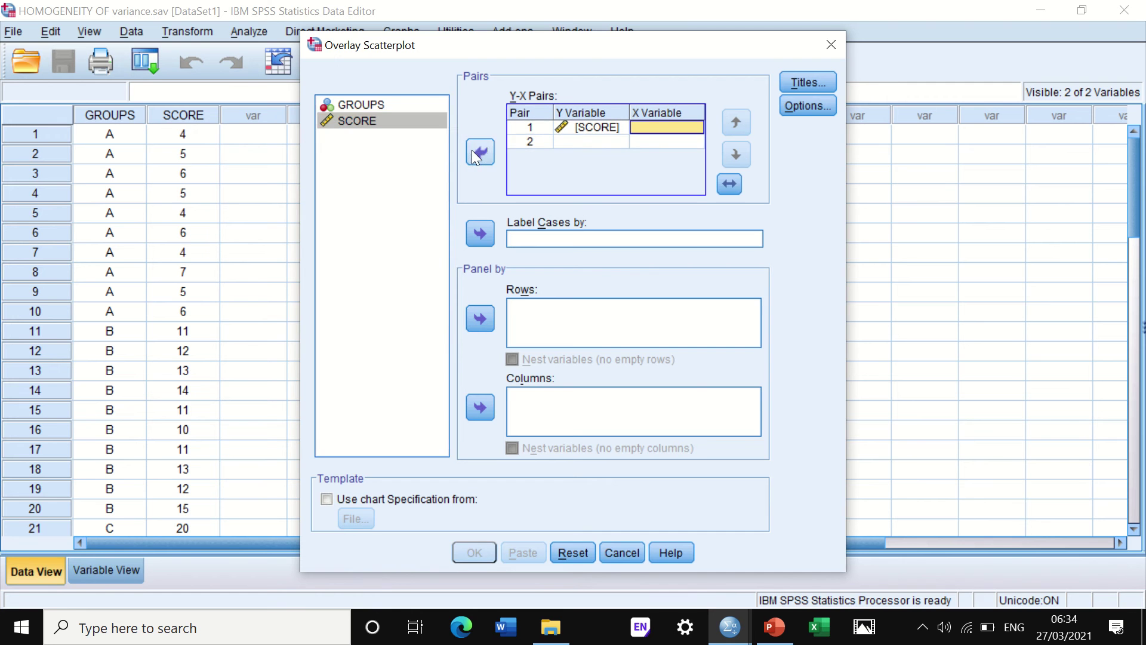
left_click(356, 106)
left_click(480, 152)
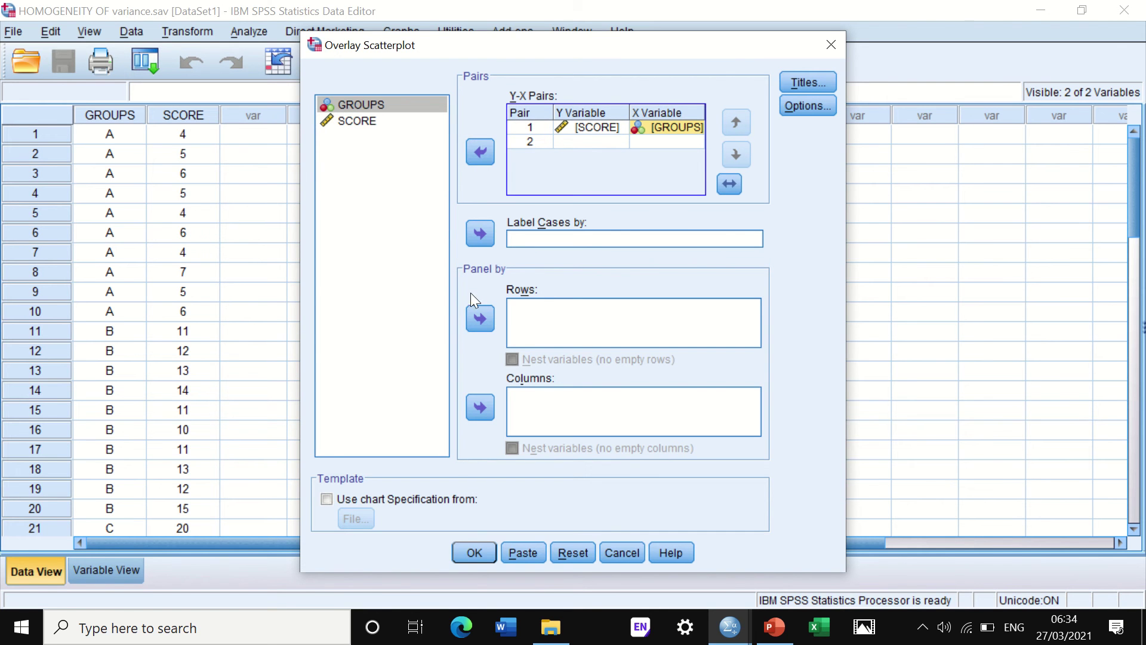
Leave Titles and Options at their defaults and produce the overlay scatterplot.
left_click(793, 83)
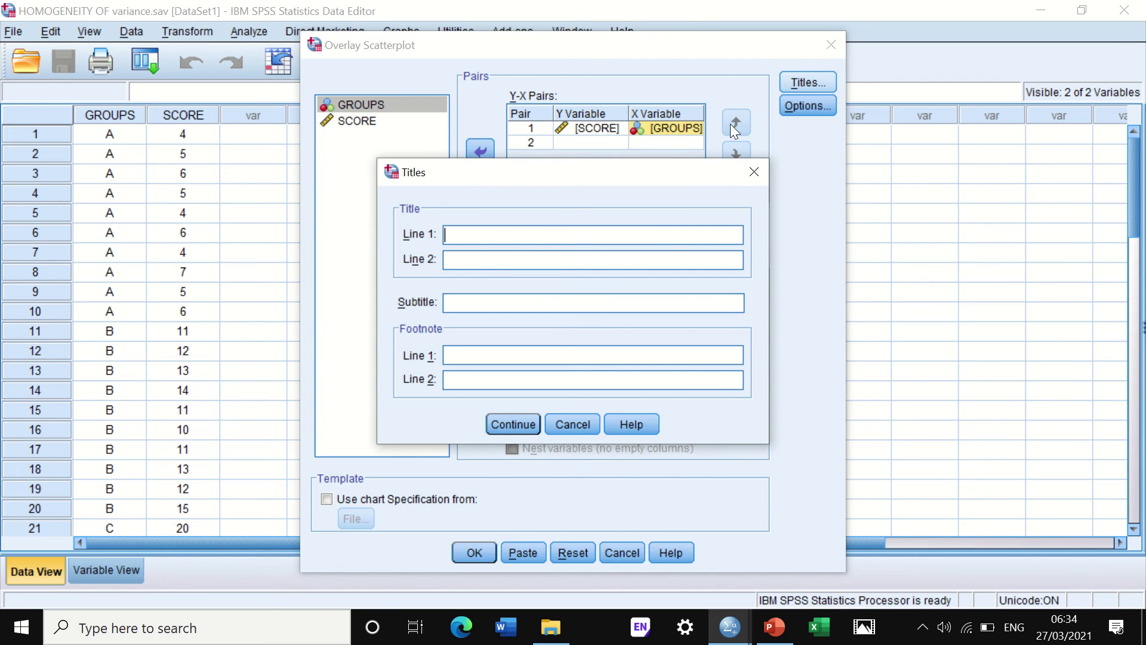
left_click(754, 172)
left_click(812, 104)
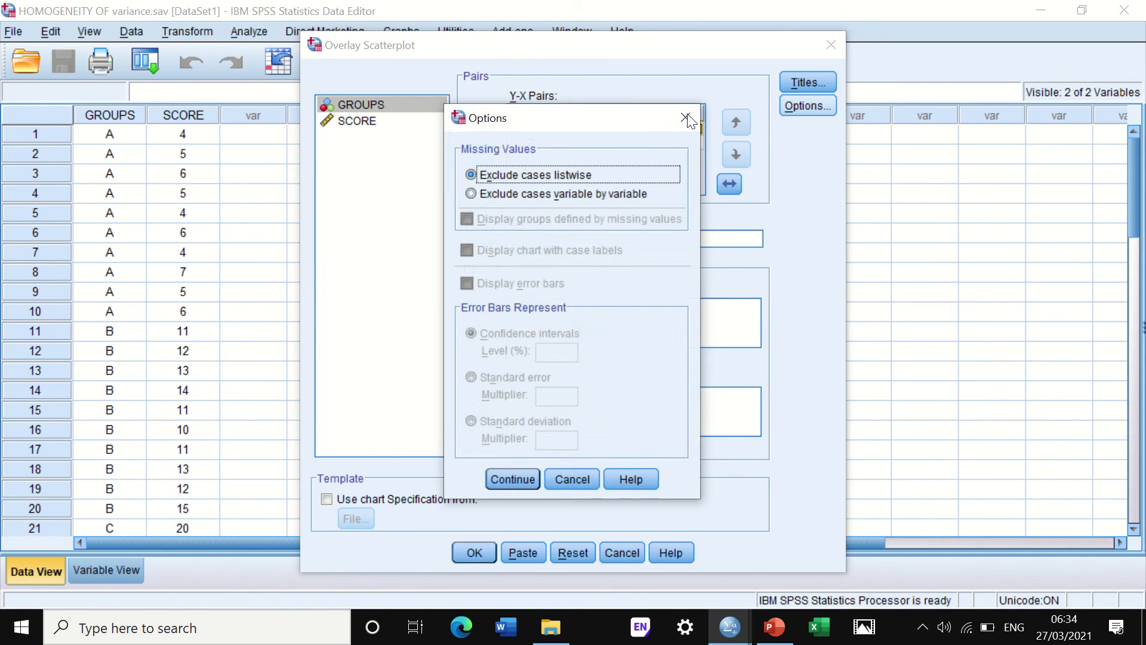
left_click(685, 118)
left_click(480, 556)
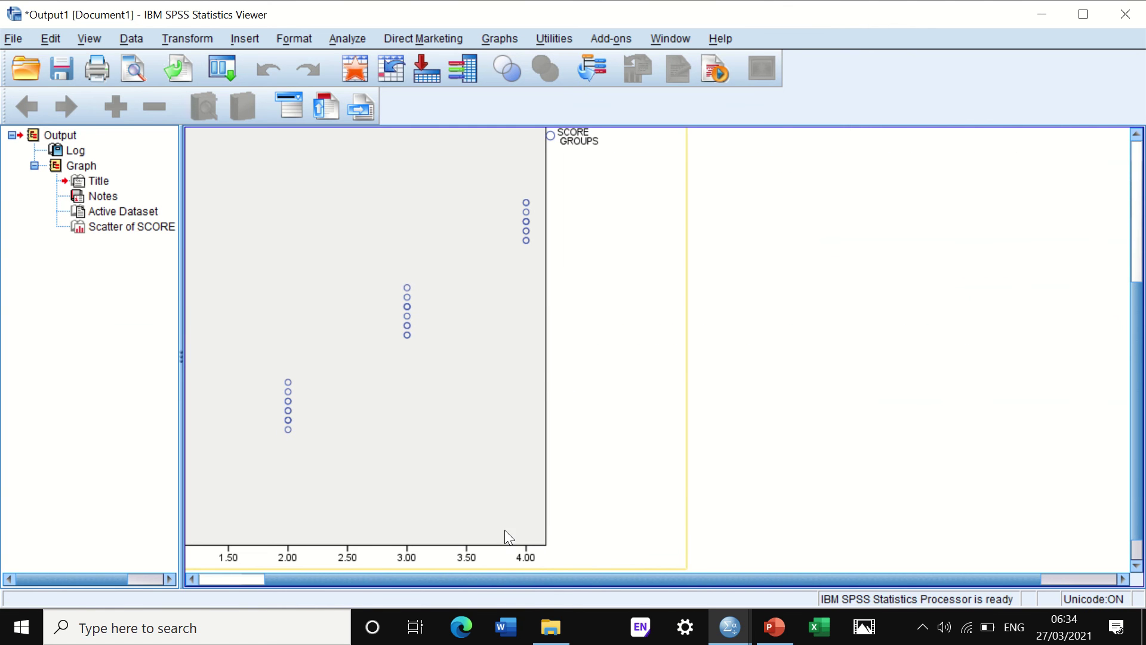
View the scatterplot's 0–40 SCORE axis, then minimise the Viewer back to the Data Editor.
left_click(542, 576)
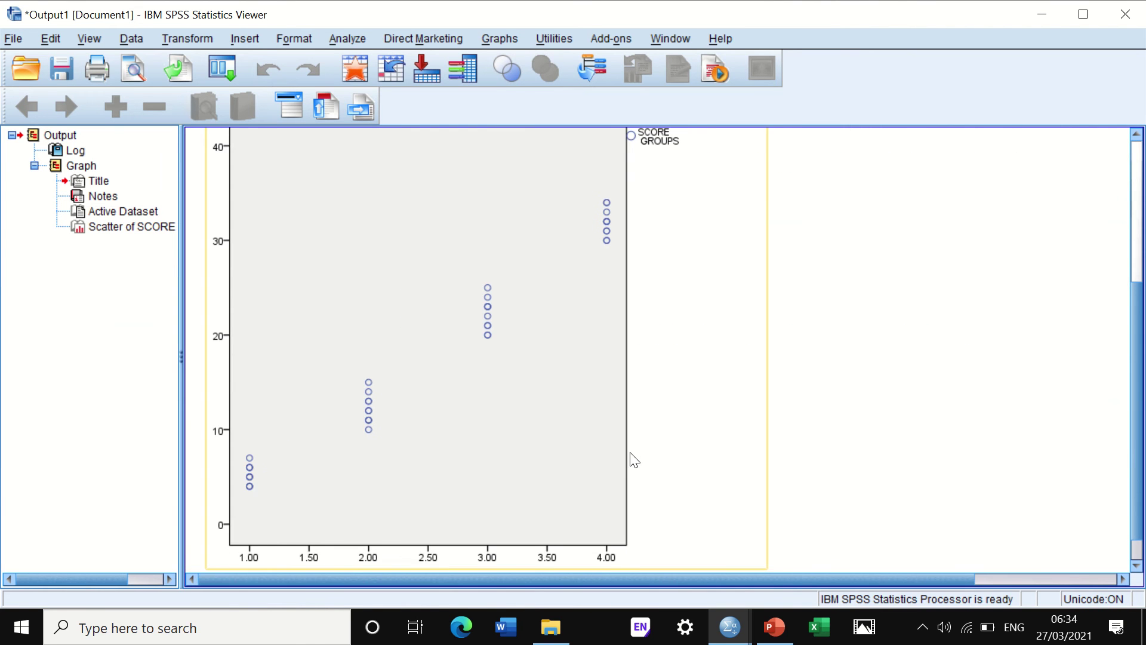
scroll(638, 451, "up", 3)
scroll(638, 441, "down", 3)
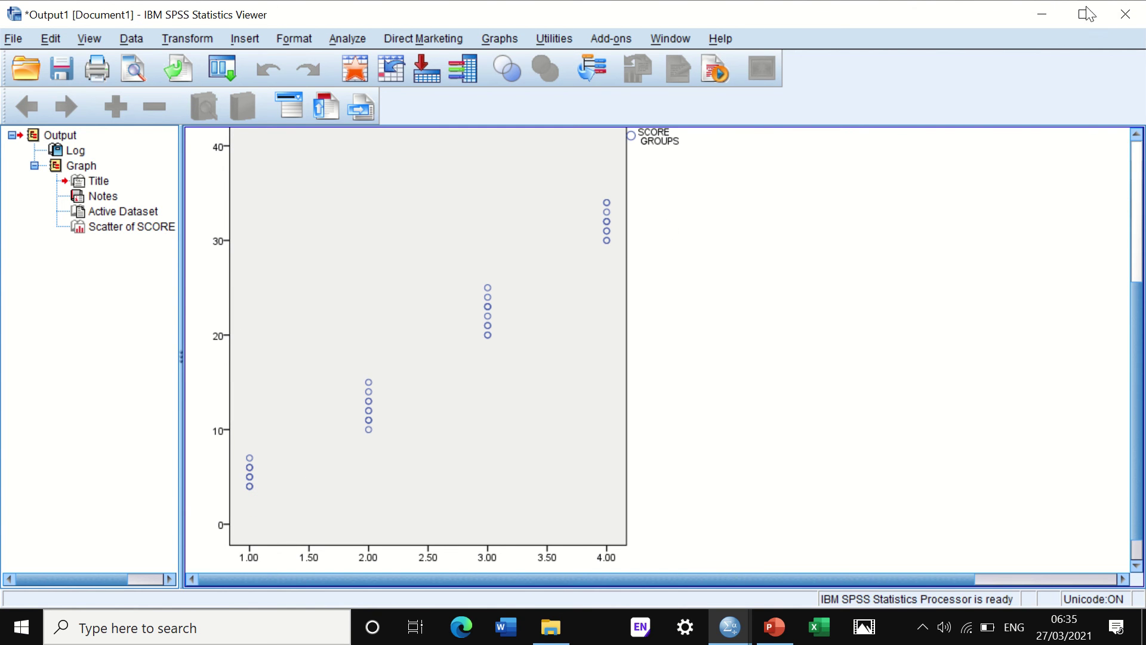
left_click(1042, 13)
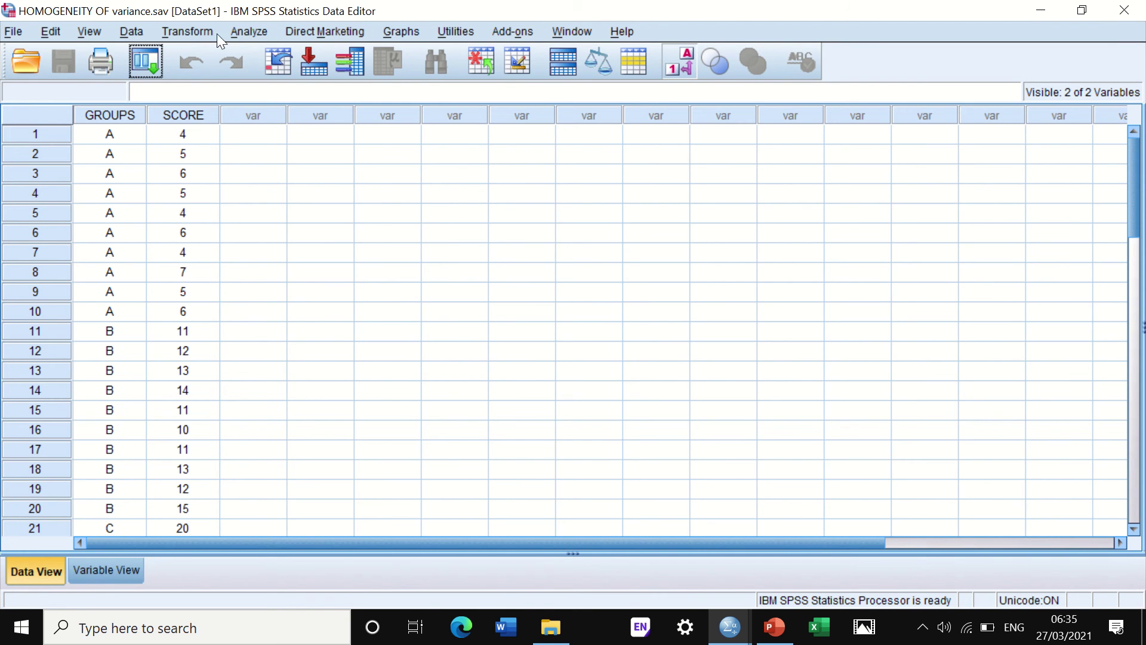
Start an Explore analysis with SCORE as dependent and GROUPS as factor.
left_click(257, 36)
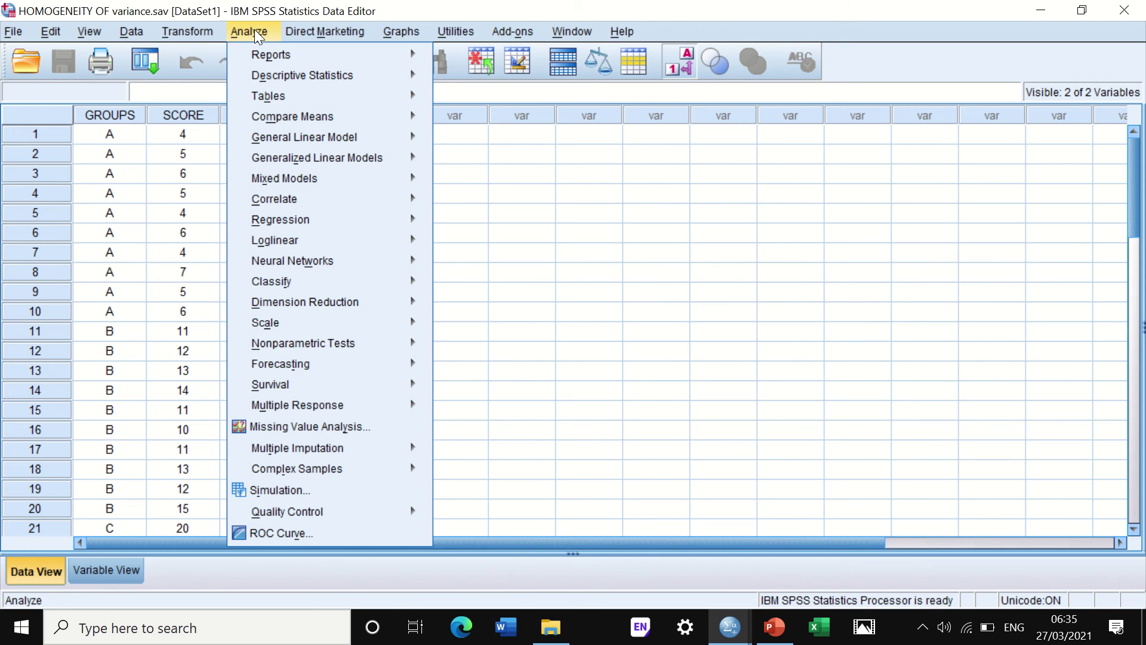
mouse_move(260, 74)
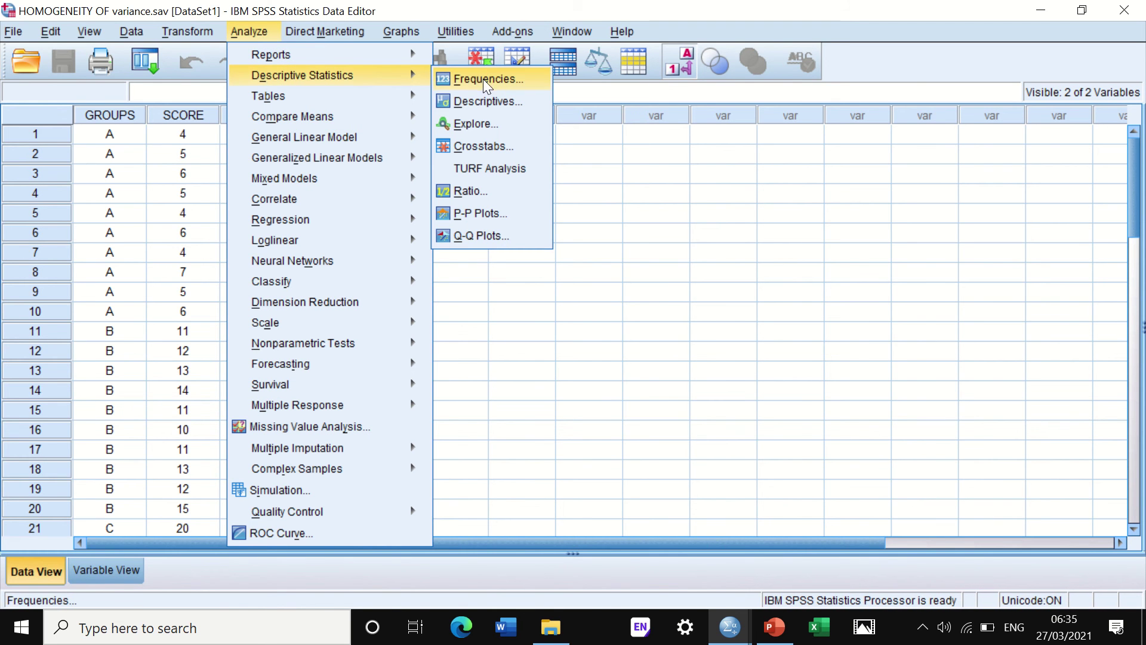
left_click(483, 123)
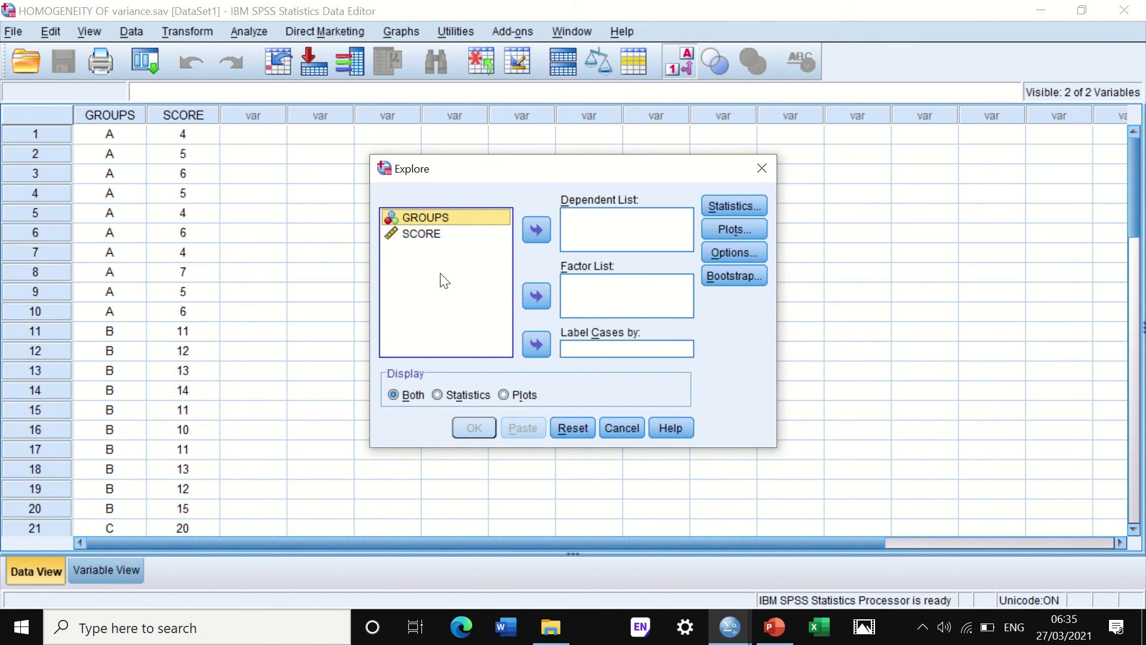
left_click(536, 297)
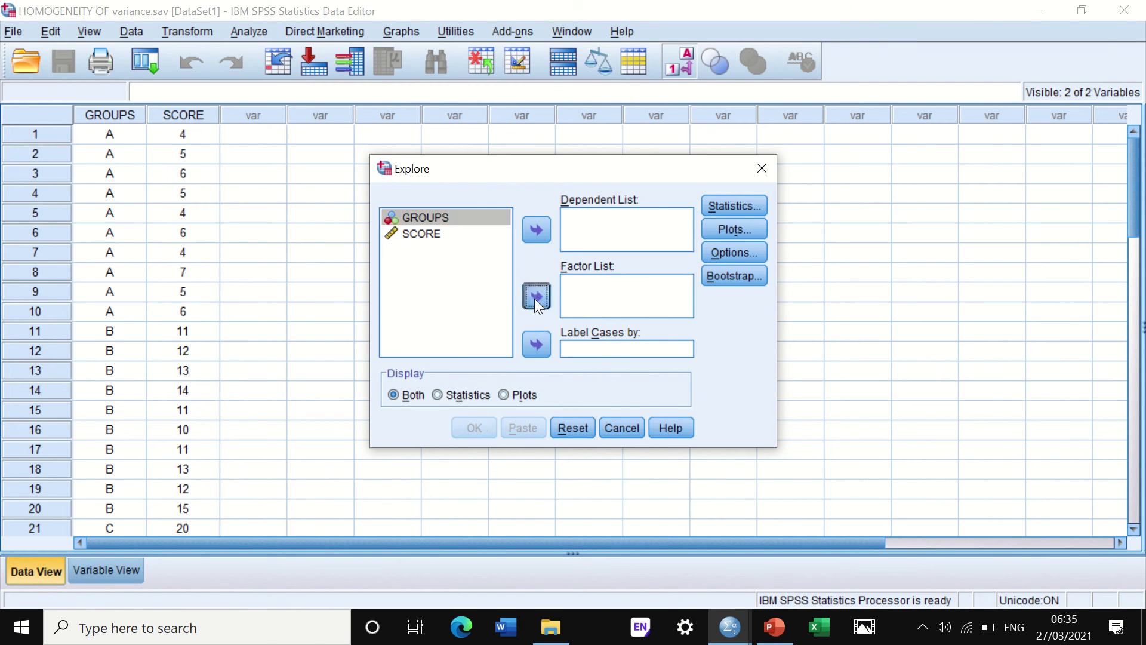
left_click(412, 218)
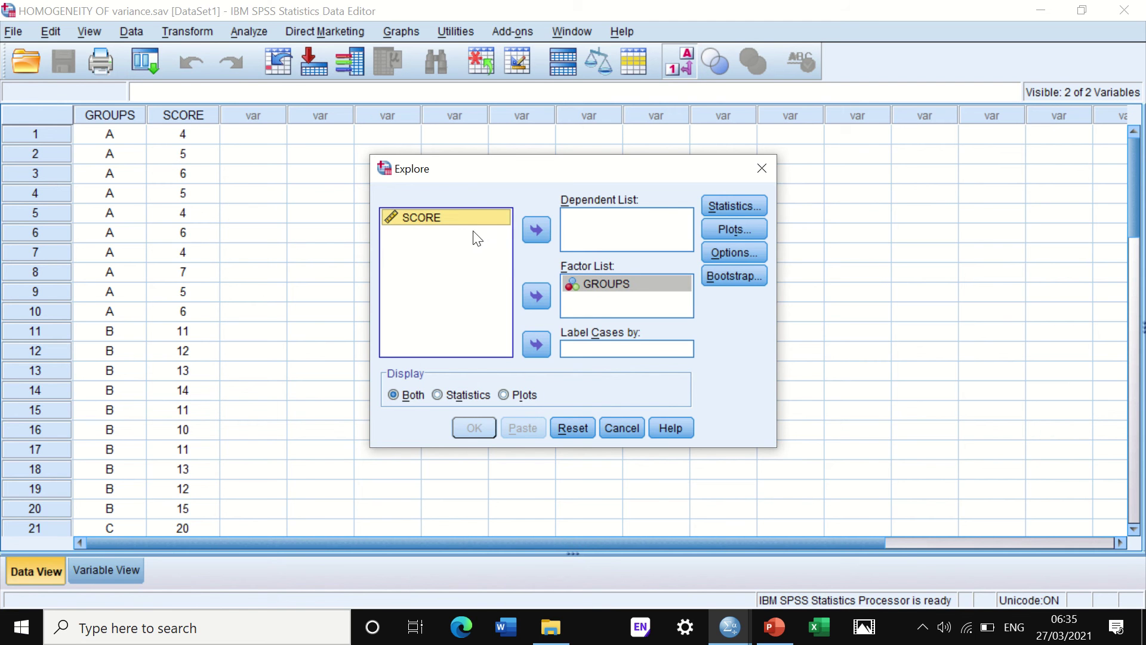
left_click(537, 230)
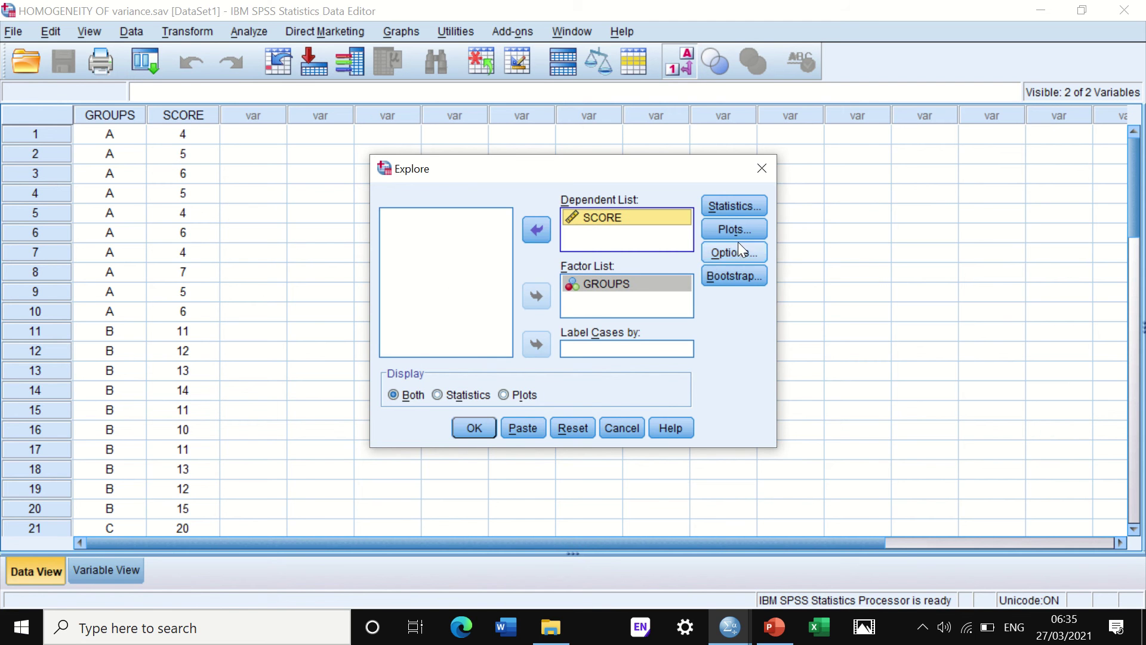
Keep 95% descriptives, drop stem-and-leaf, add untransformed Levene plots, and run Explore.
left_click(746, 207)
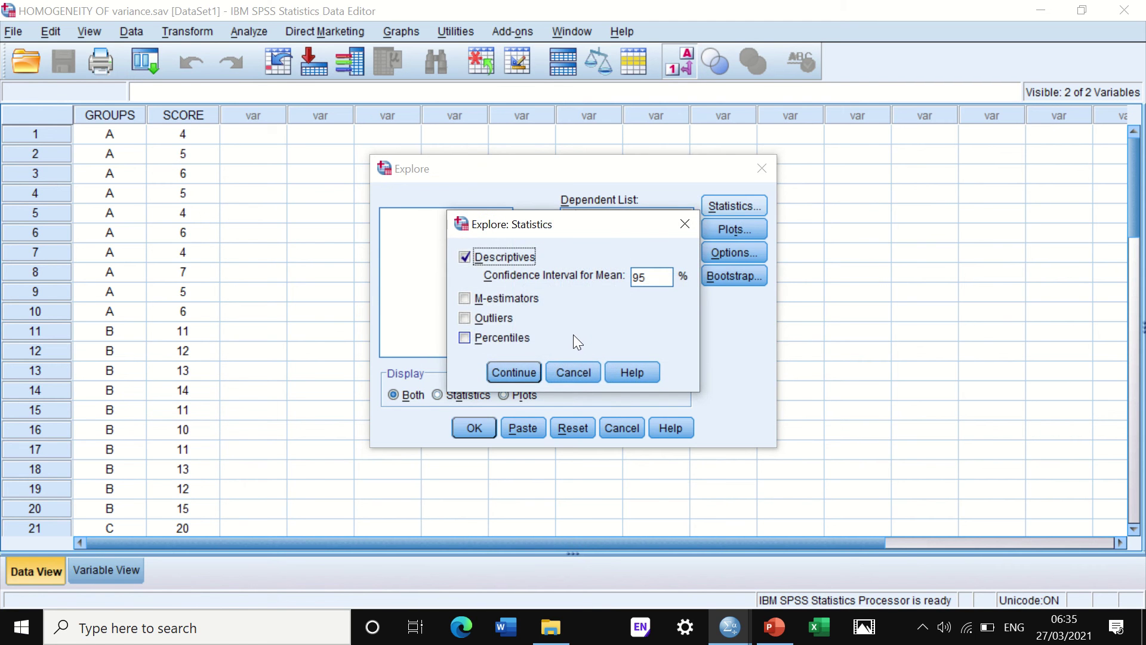
left_click(524, 371)
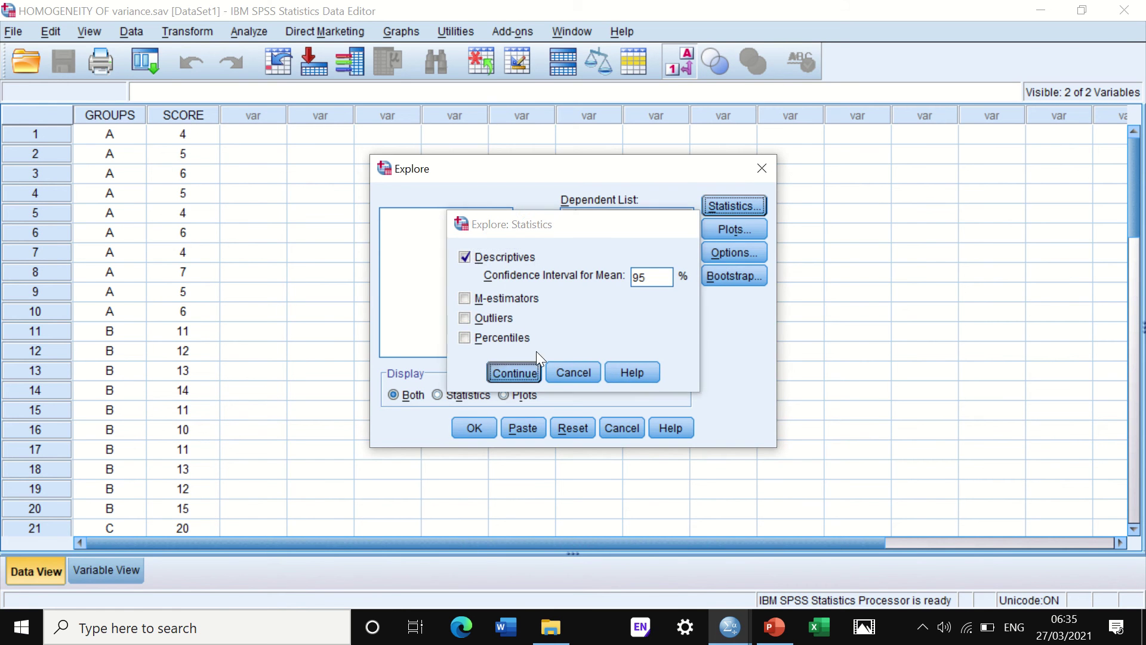
left_click(718, 228)
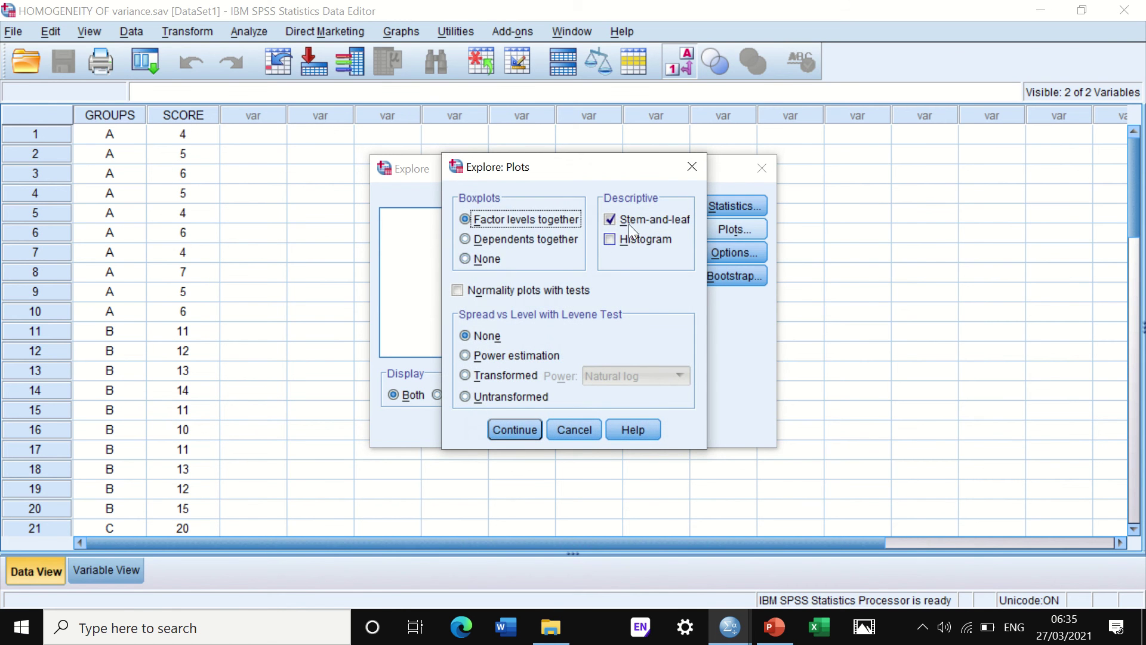
left_click(609, 220)
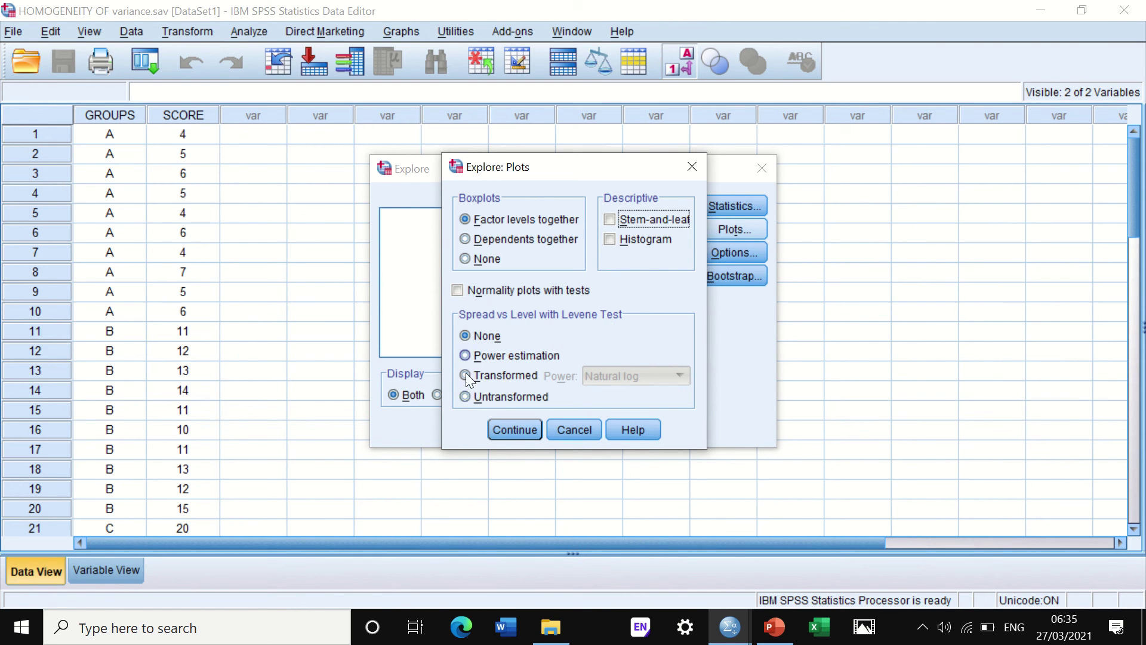
left_click(465, 397)
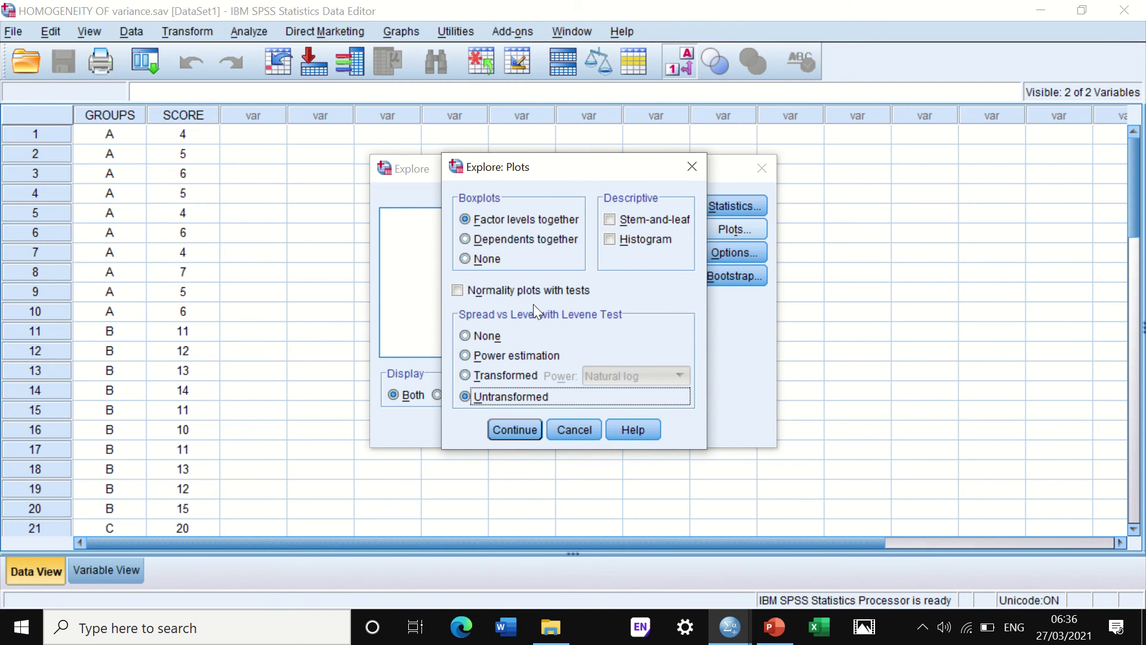
left_click(513, 432)
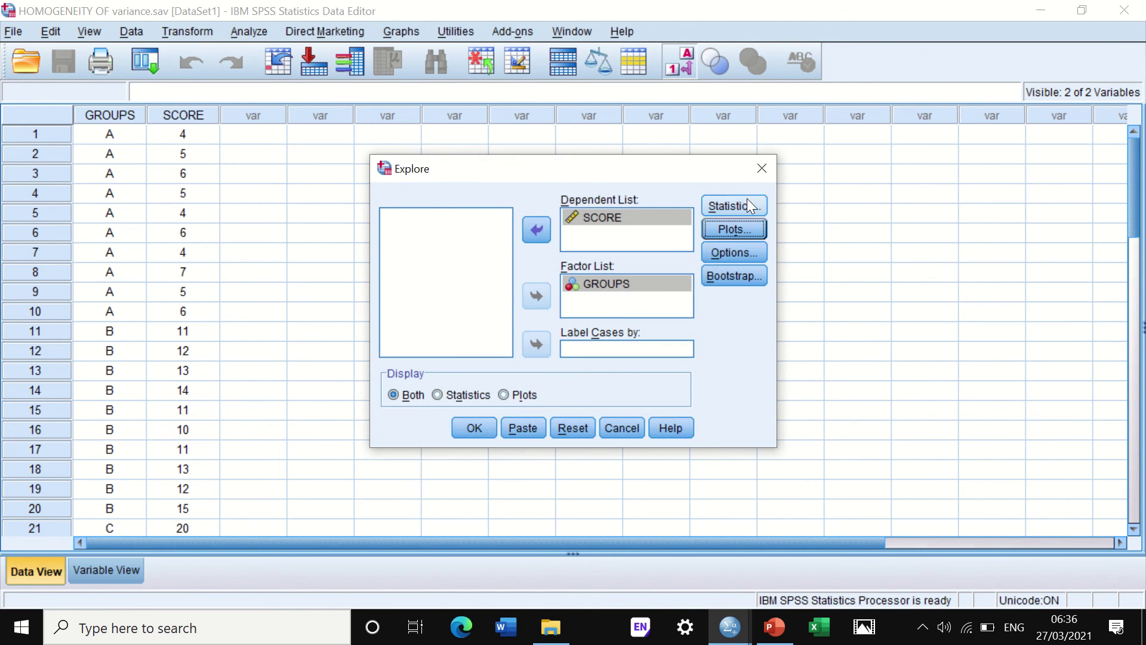
left_click(731, 252)
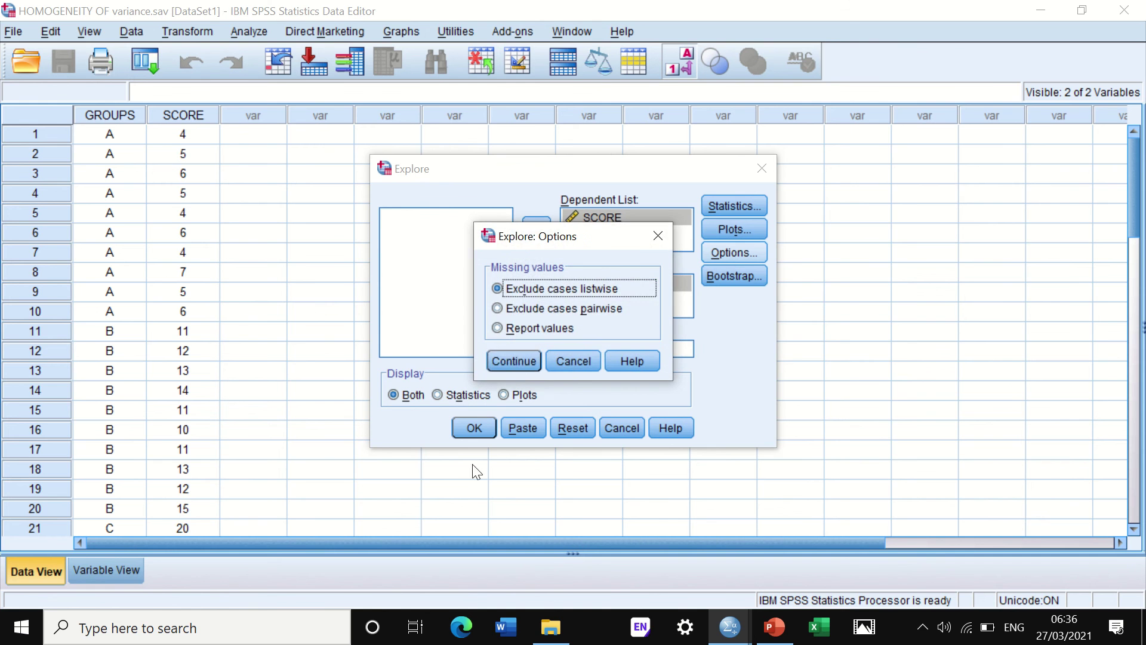
left_click(512, 361)
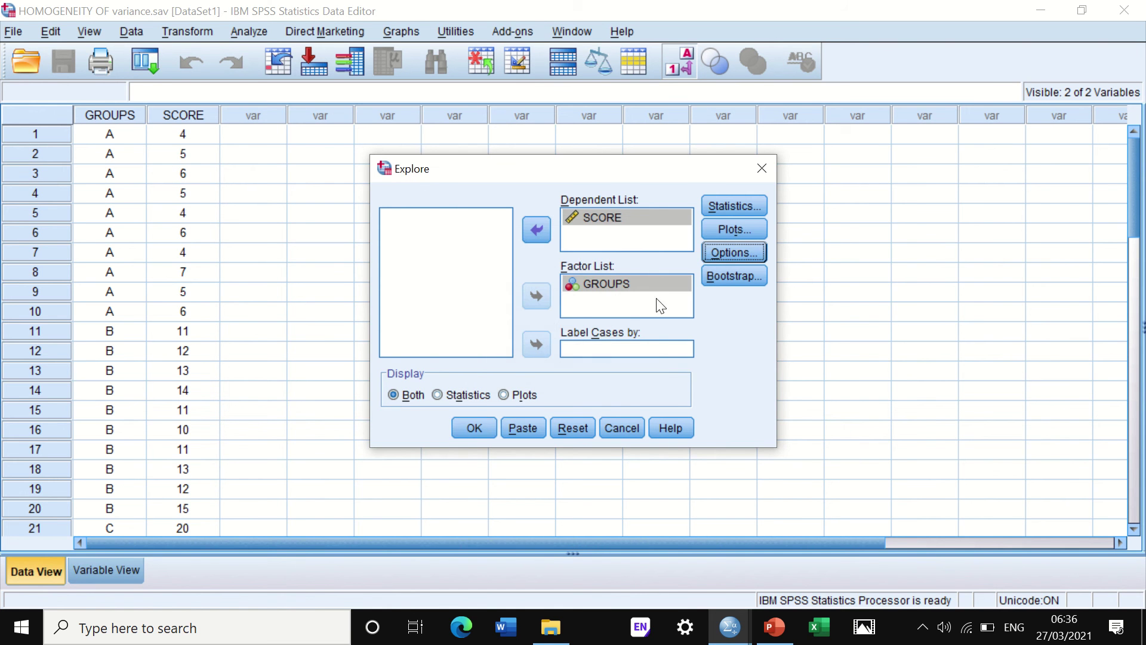
left_click(475, 428)
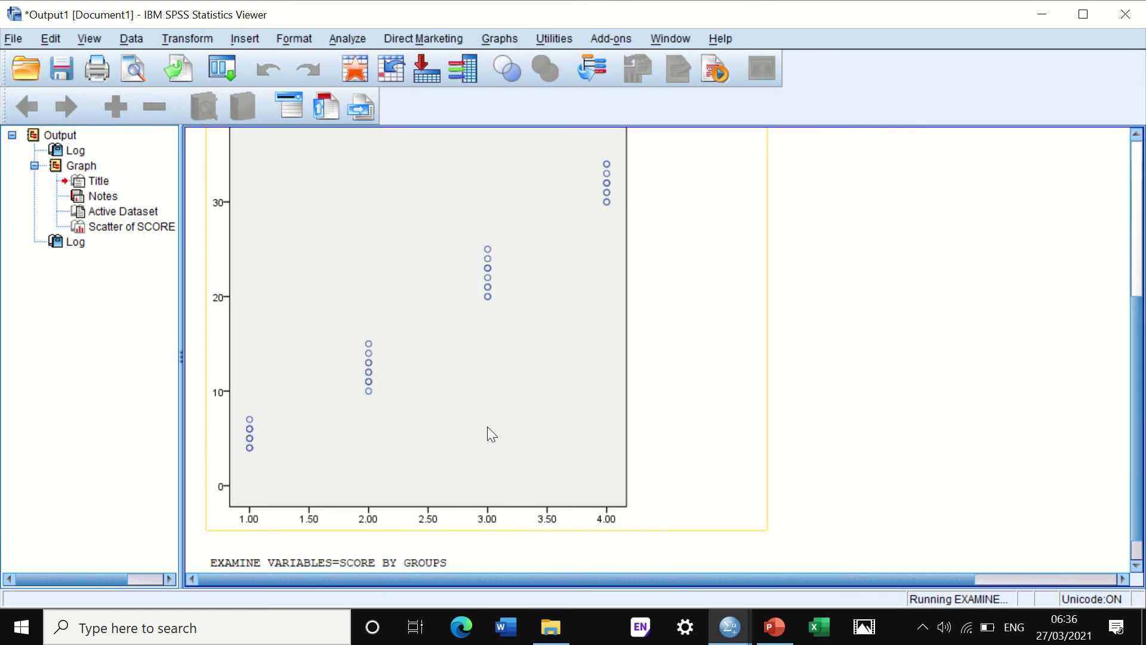
Scroll through the Descriptives, Levene test (mean-based Sig .426) and boxplot, ending on Descriptives.
scroll(705, 333, "down", 3)
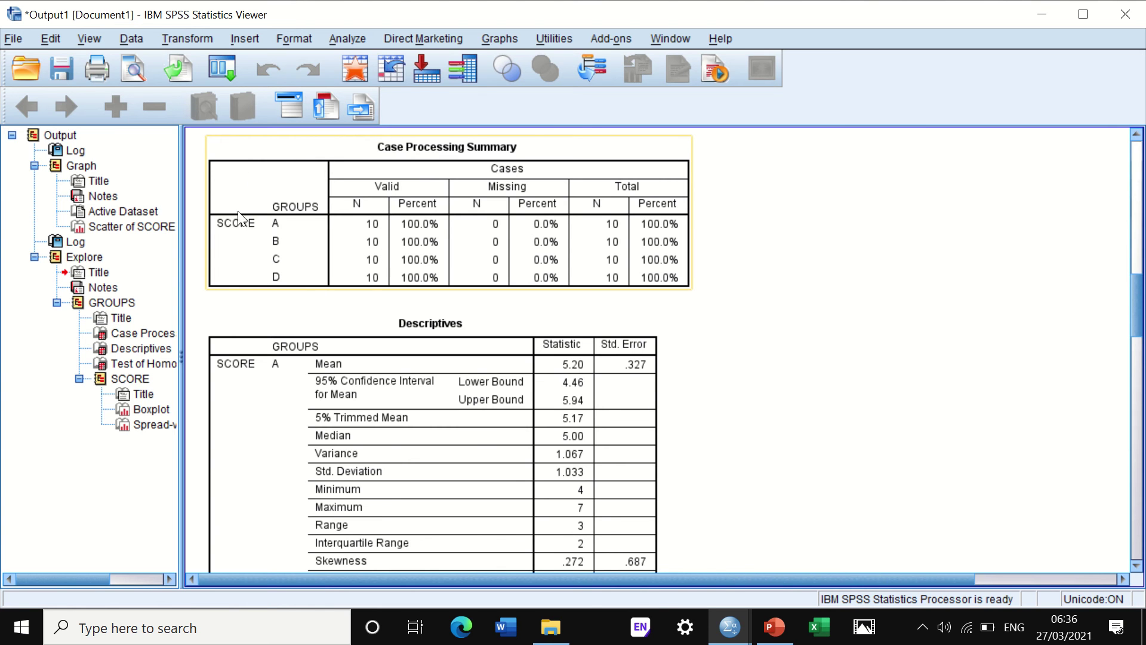
scroll(641, 186, "down", 3)
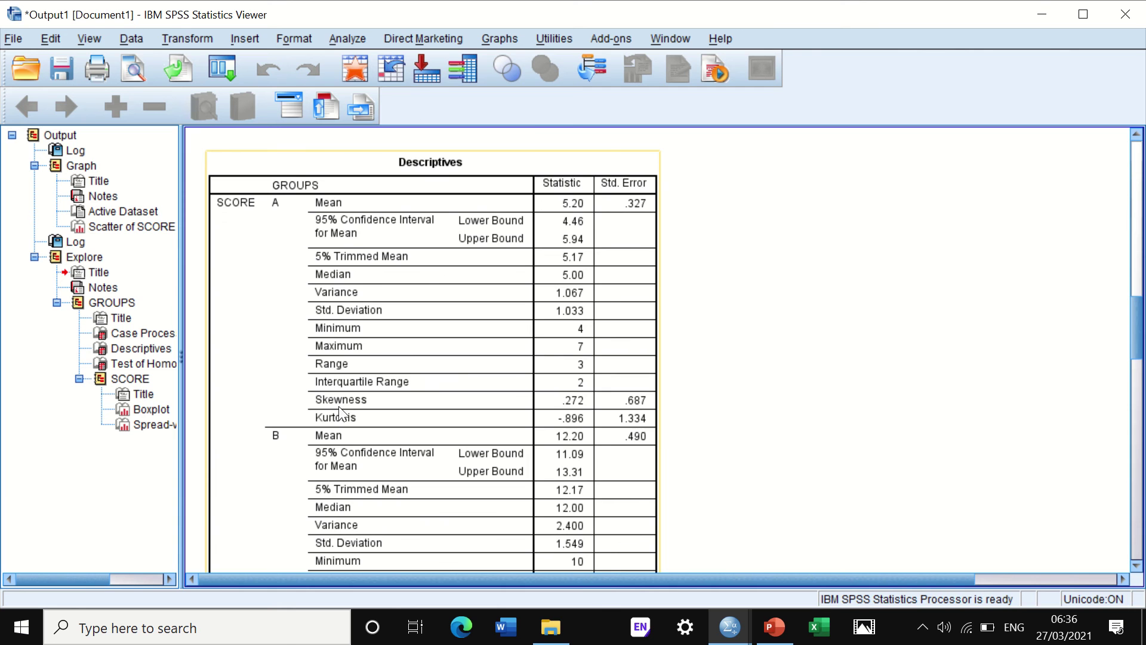
scroll(454, 352, "down", 15)
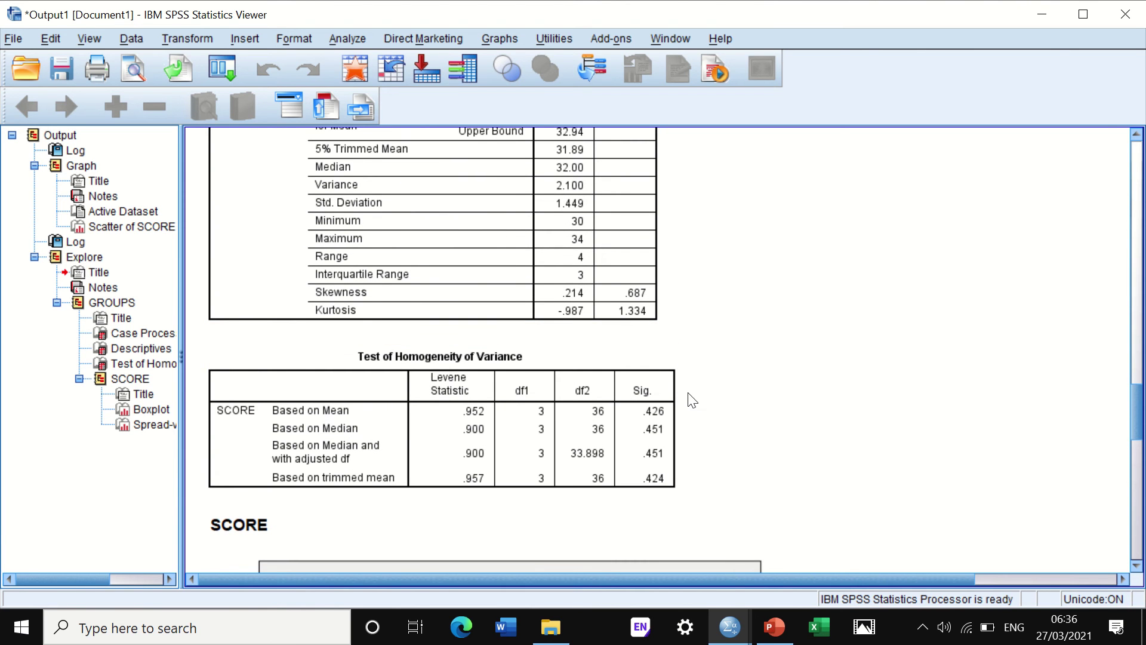
scroll(370, 358, "down", 3)
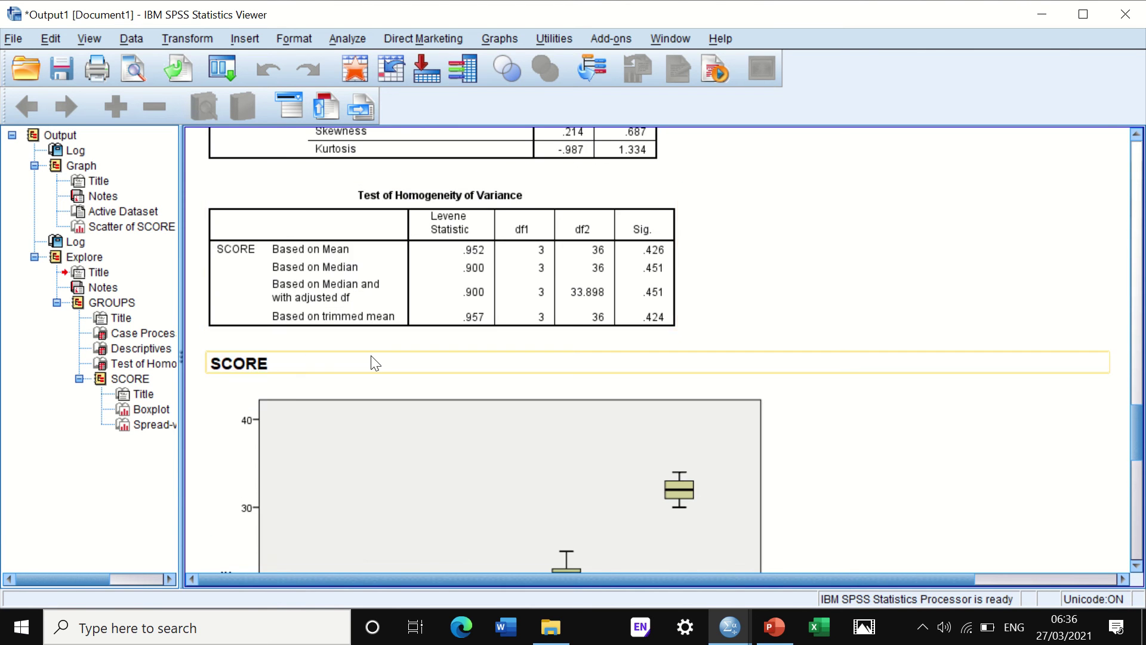
scroll(536, 354, "down", 5)
scroll(539, 353, "up", 8)
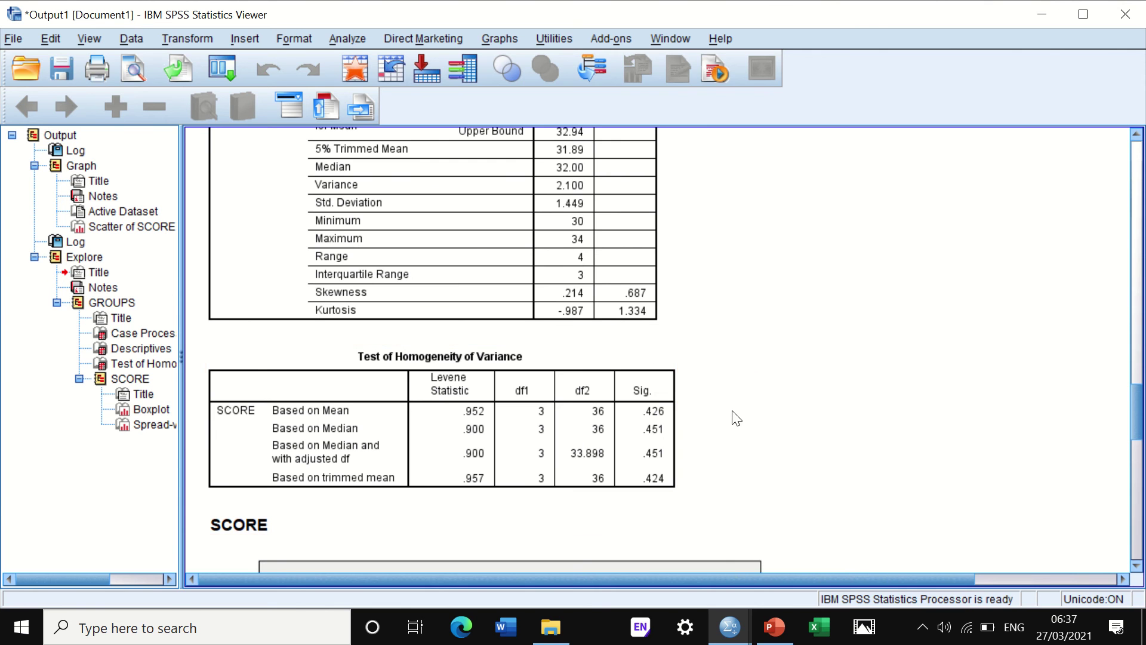
scroll(701, 439, "down", 3)
scroll(691, 440, "up", 8)
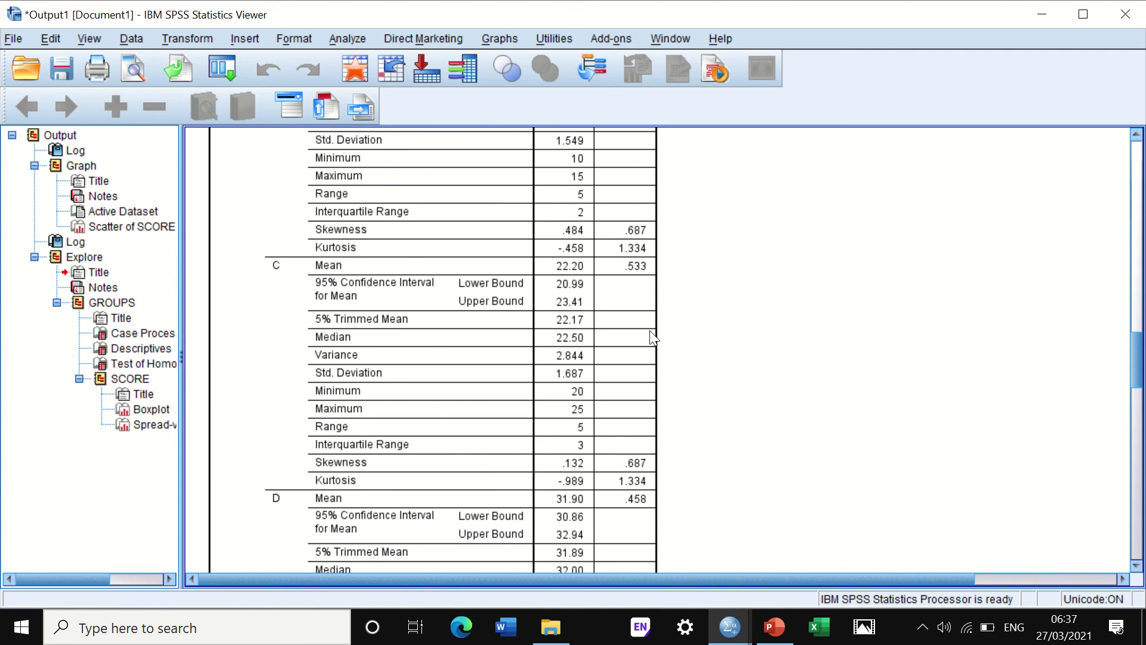
scroll(653, 335, "up", 7)
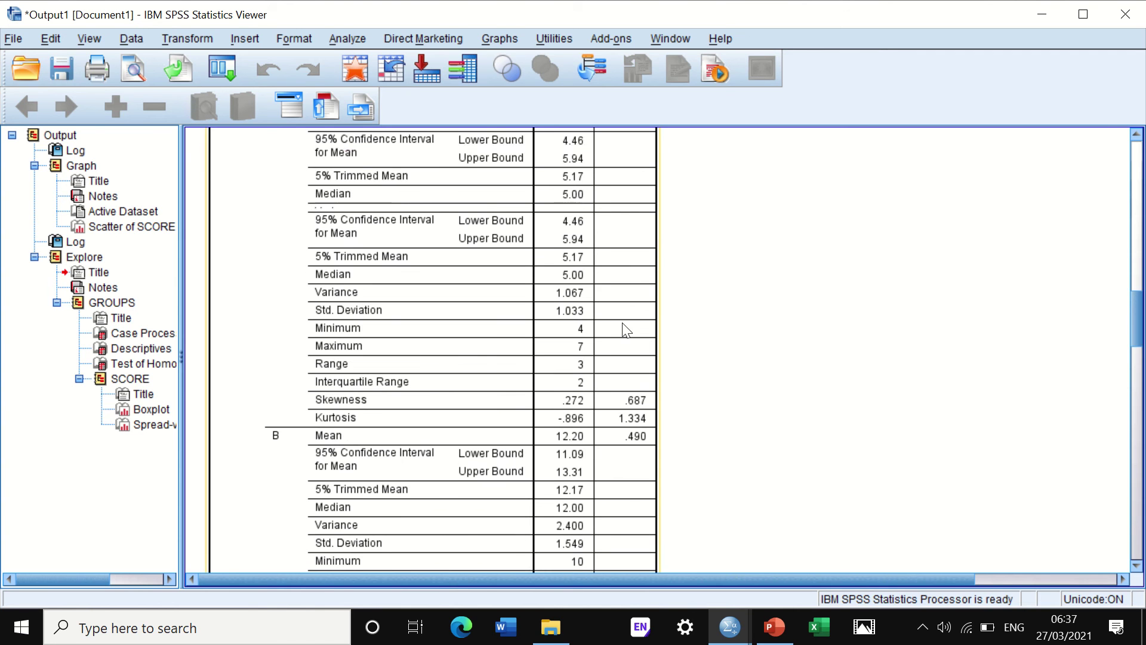
Open Independent-Samples T Test and set GROUPS as the grouping variable.
left_click(350, 38)
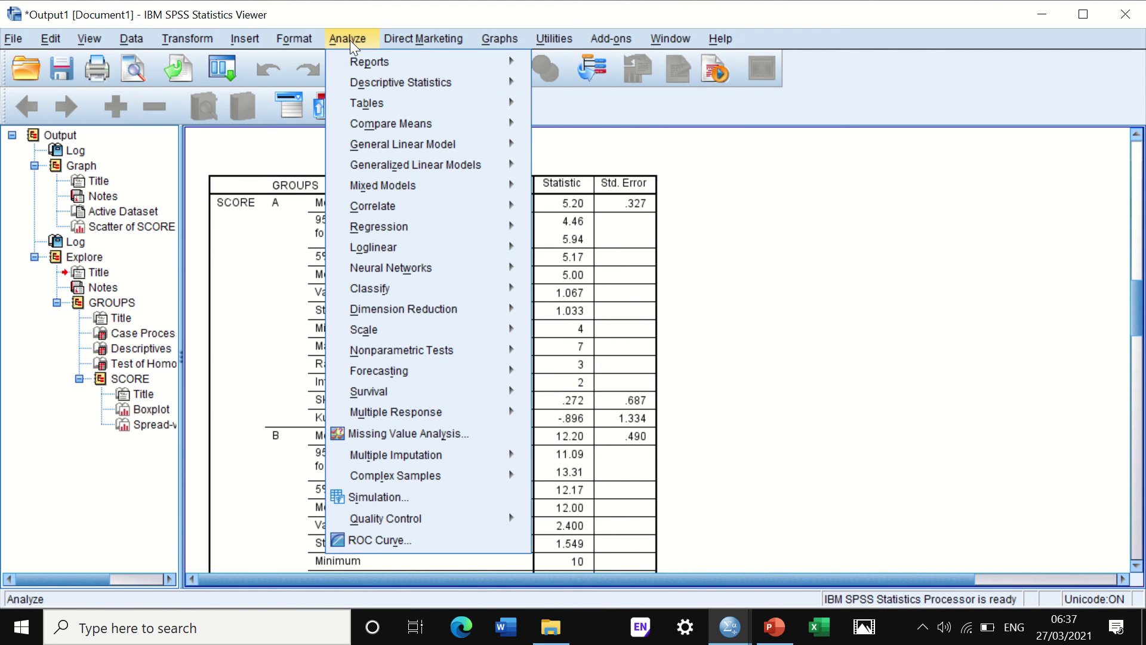
mouse_move(359, 124)
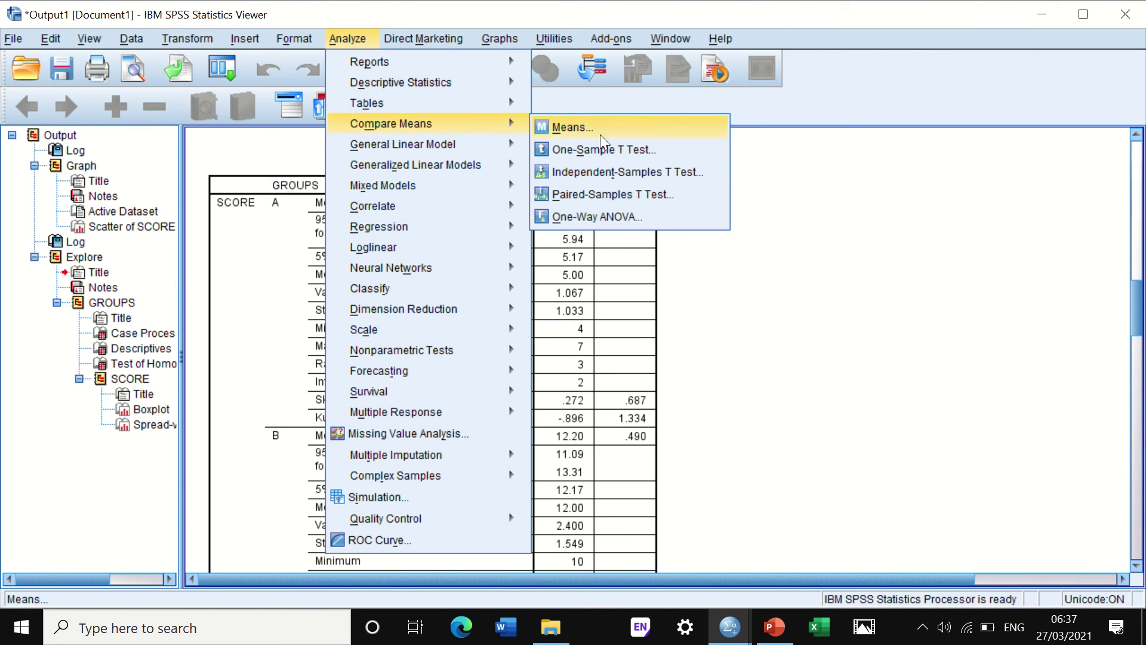
left_click(623, 173)
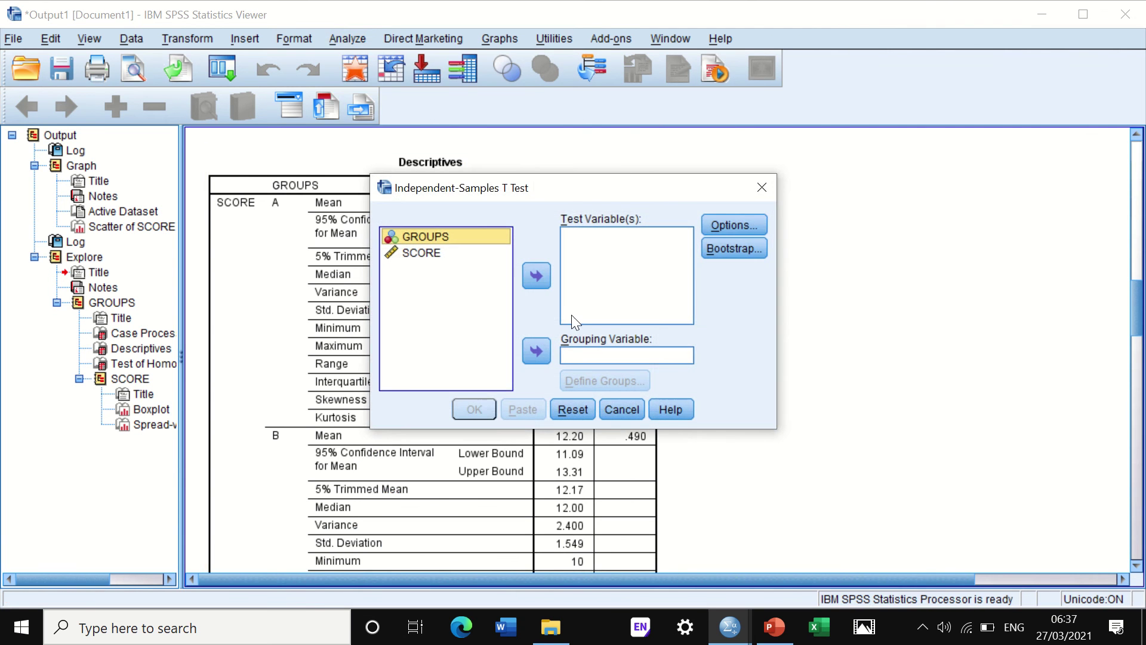
left_click(535, 276)
left_click(542, 274)
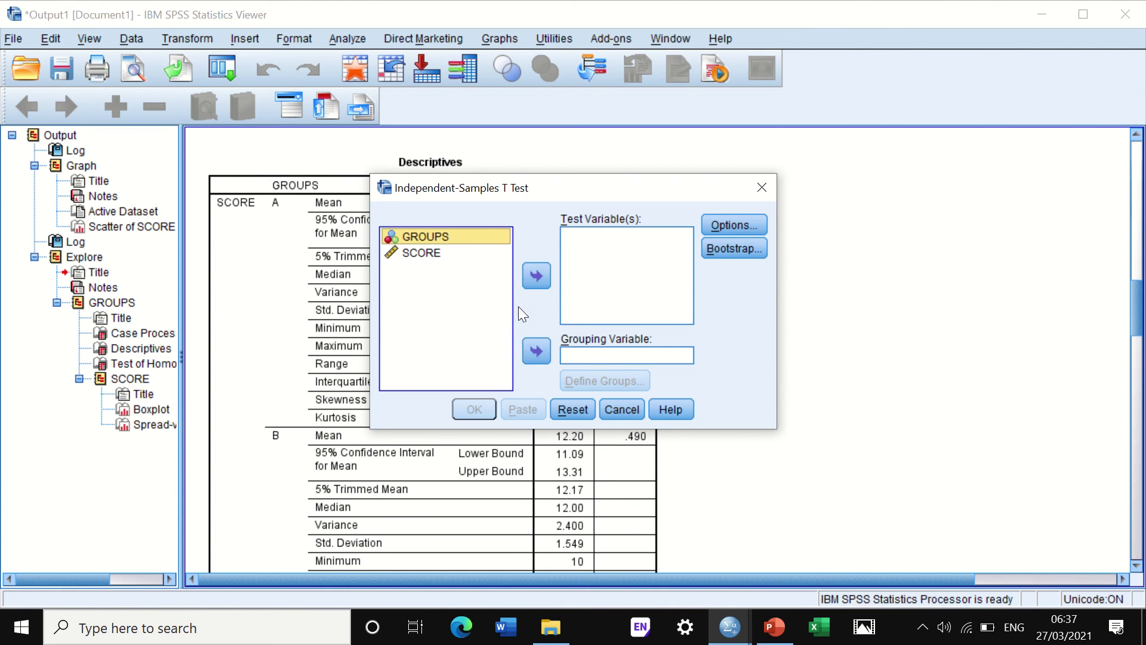
left_click(536, 355)
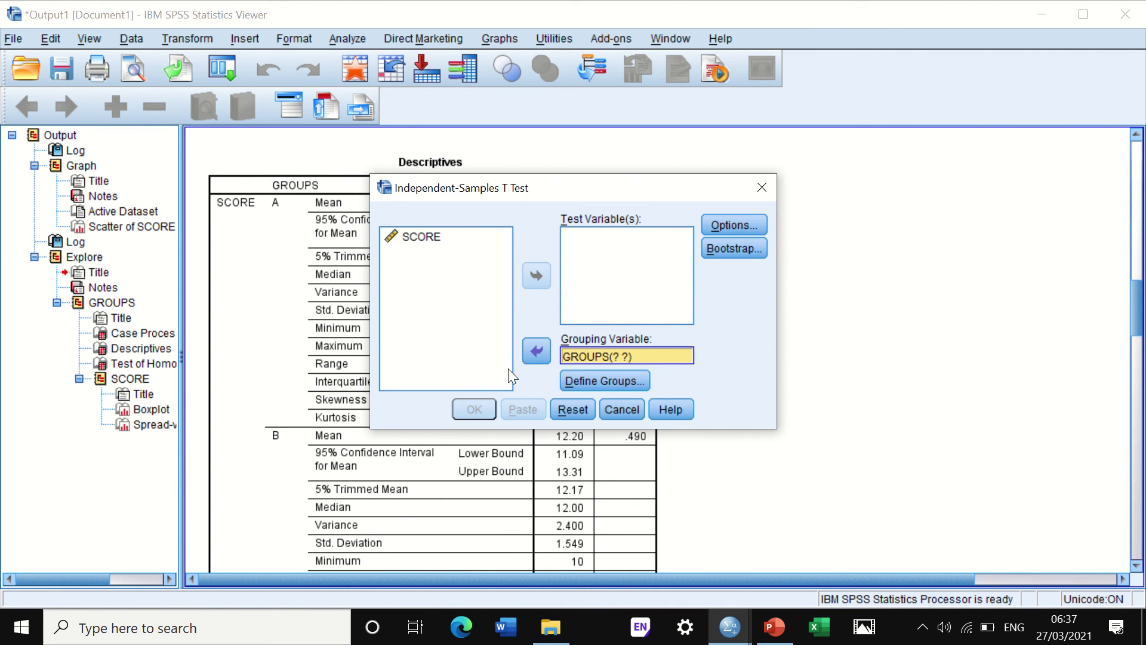
Define the groups to compare as 1 and 2.
left_click(615, 380)
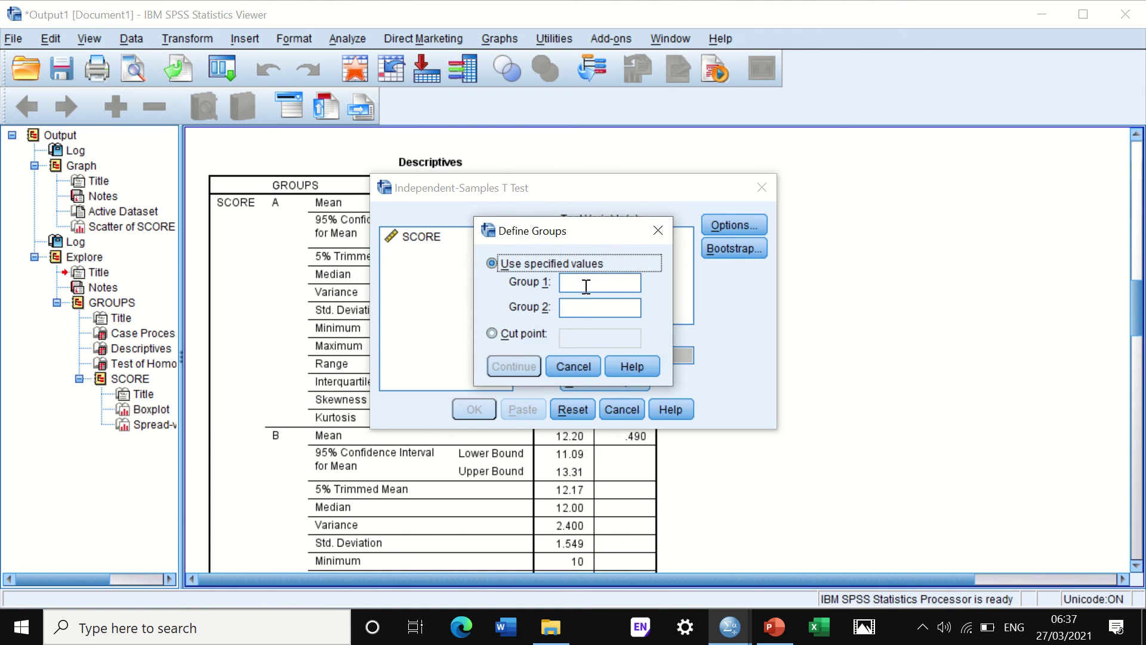
left_click(586, 285)
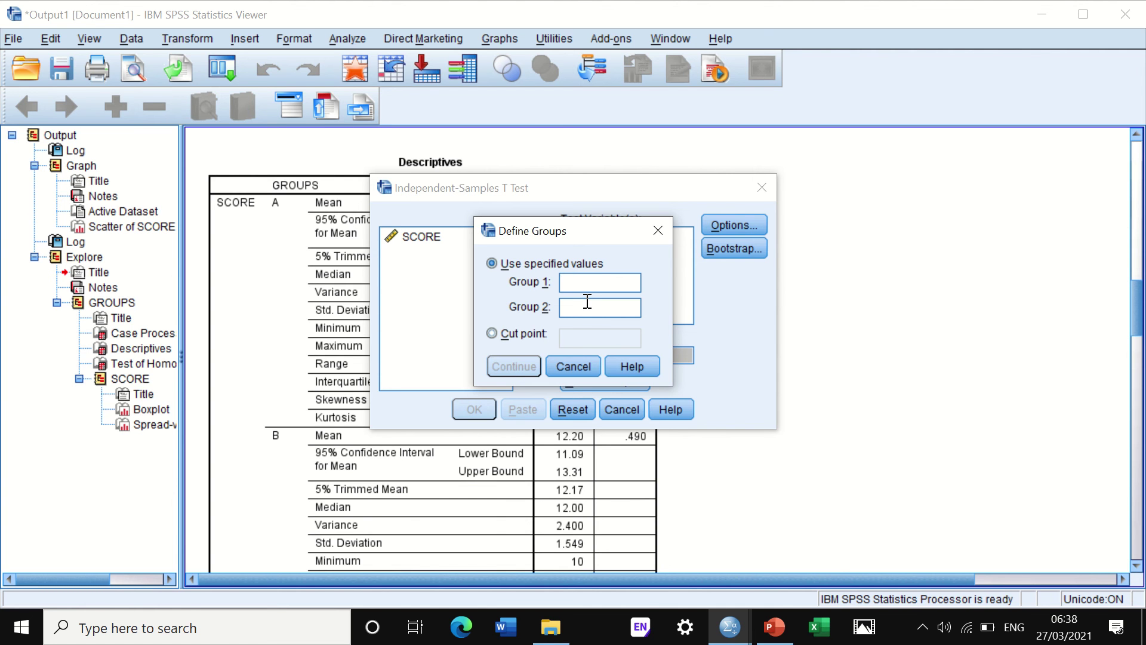
type("1")
left_click(588, 309)
type("2")
left_click(510, 366)
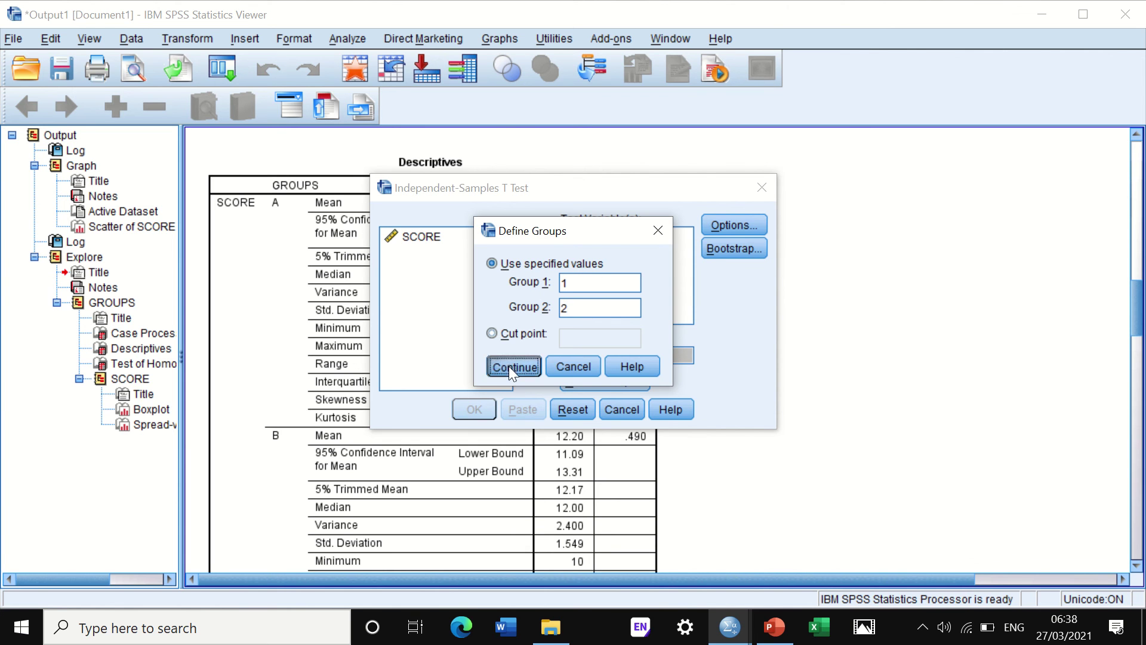
Add SCORE as the test variable, keep the 95% confidence interval, and run the test.
left_click(411, 238)
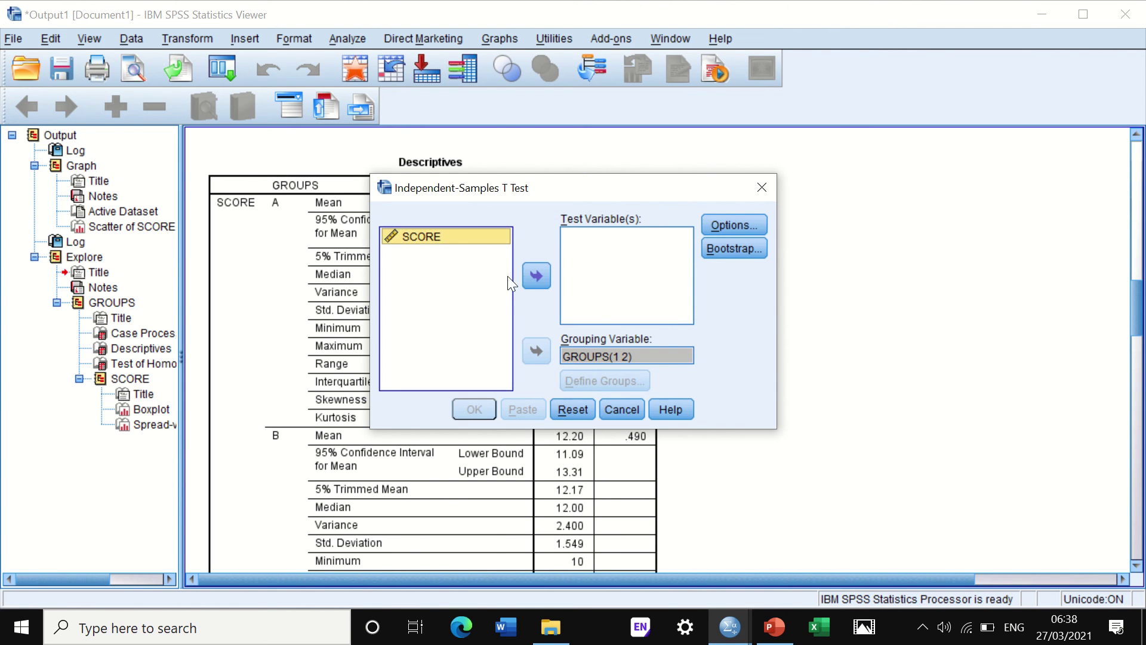
left_click(536, 276)
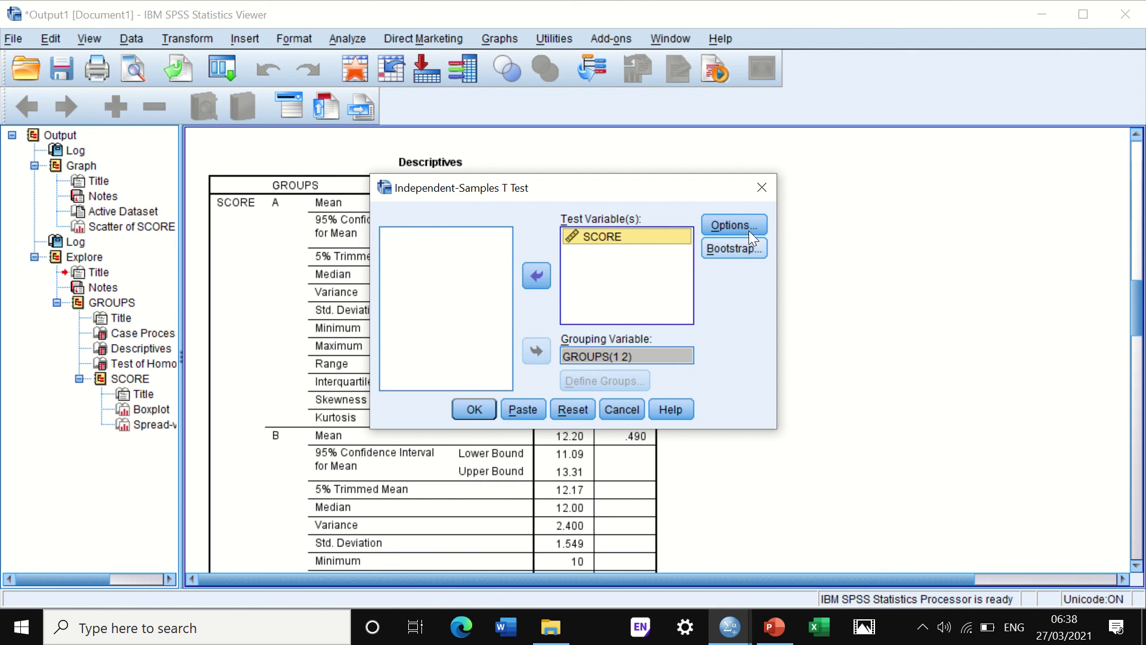
left_click(729, 222)
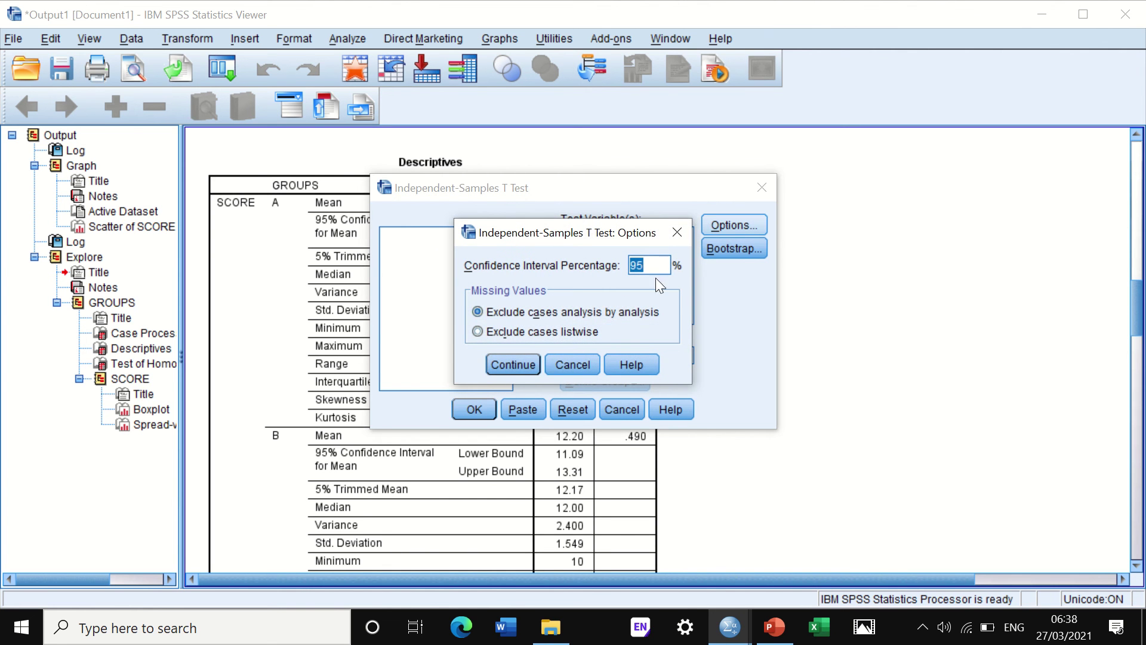
left_click(512, 365)
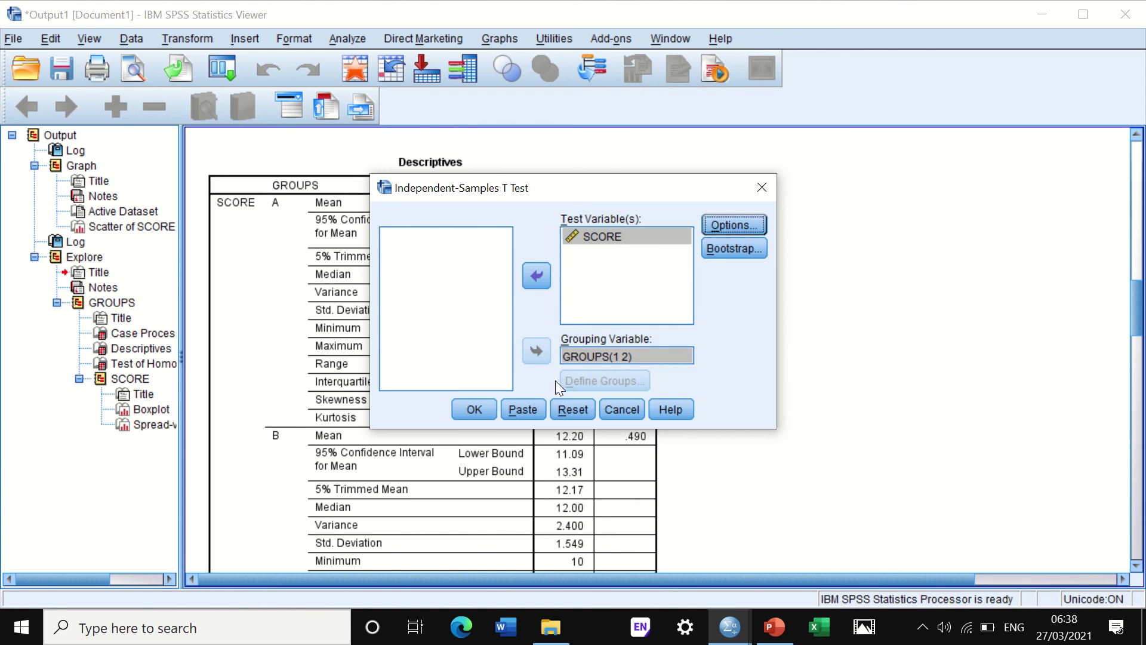
left_click(471, 411)
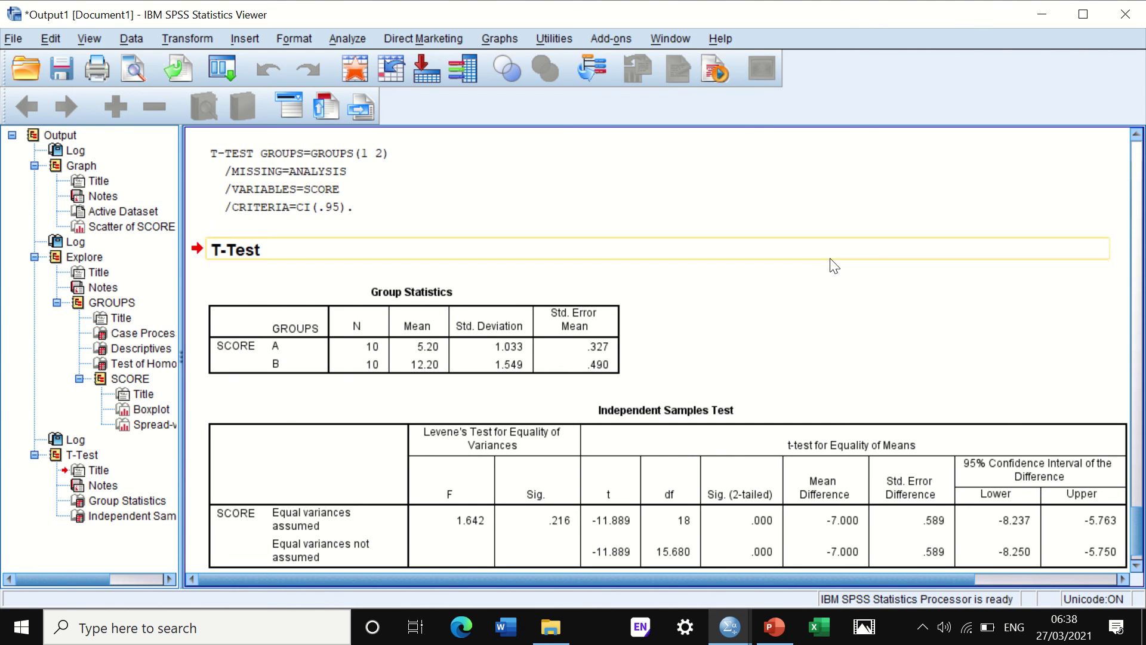
scroll(823, 296, "down", 1)
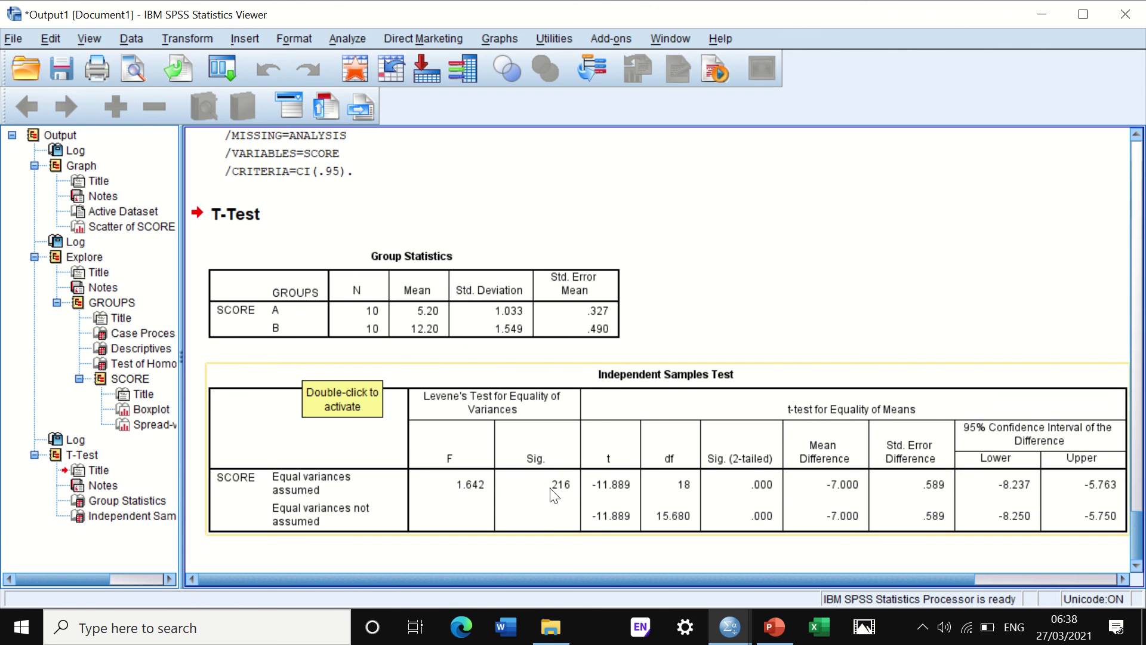
left_click(515, 559)
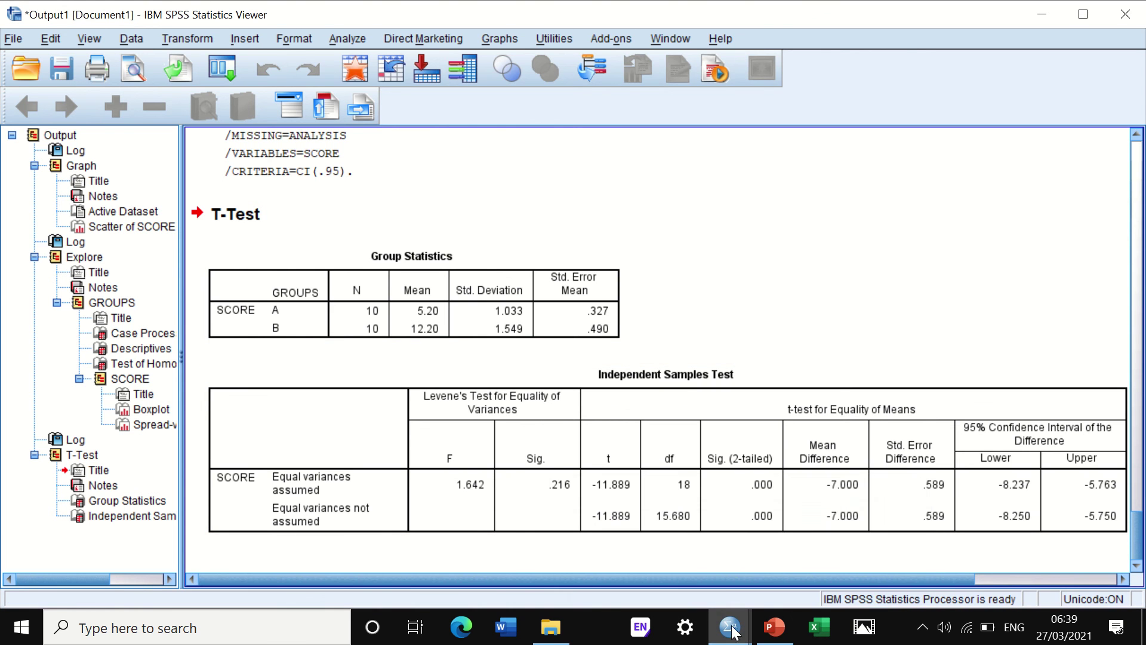
Open One-Way ANOVA from the Data Editor with SCORE as dependent and GROUPS as factor.
mouse_move(729, 627)
left_click(826, 548)
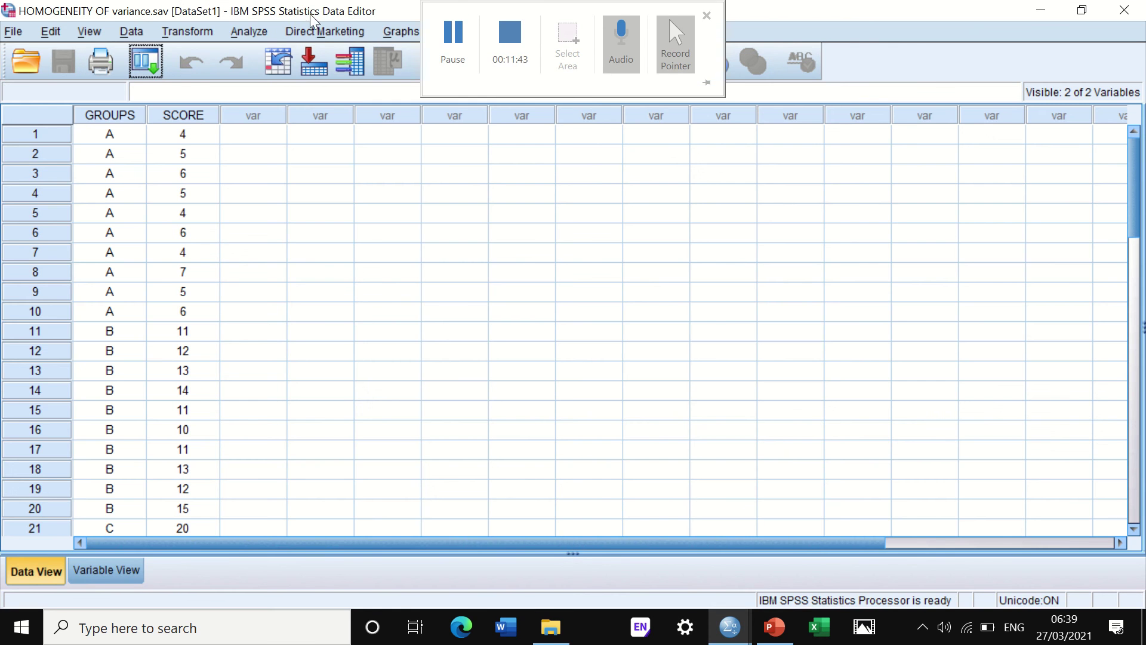
left_click(245, 31)
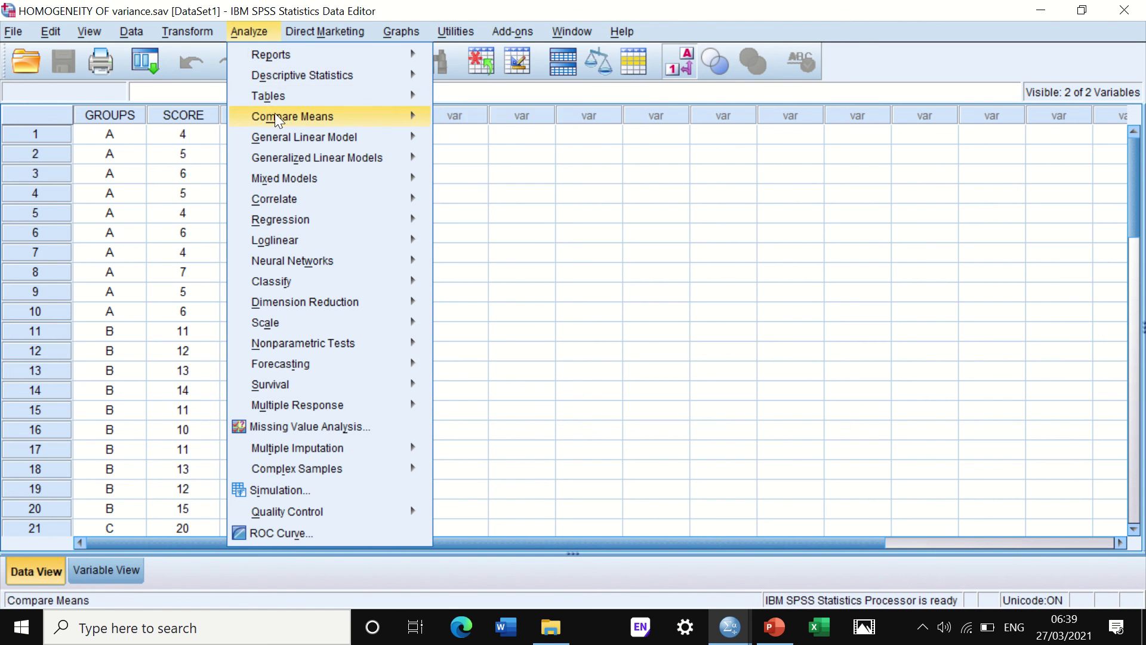
mouse_move(281, 119)
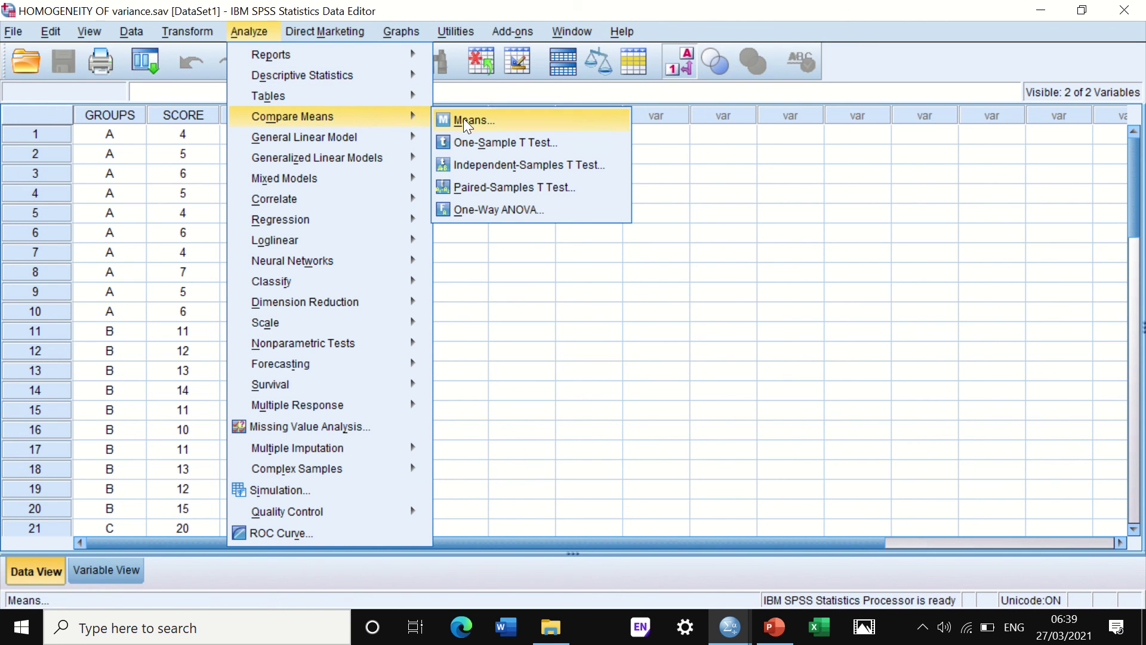
left_click(485, 215)
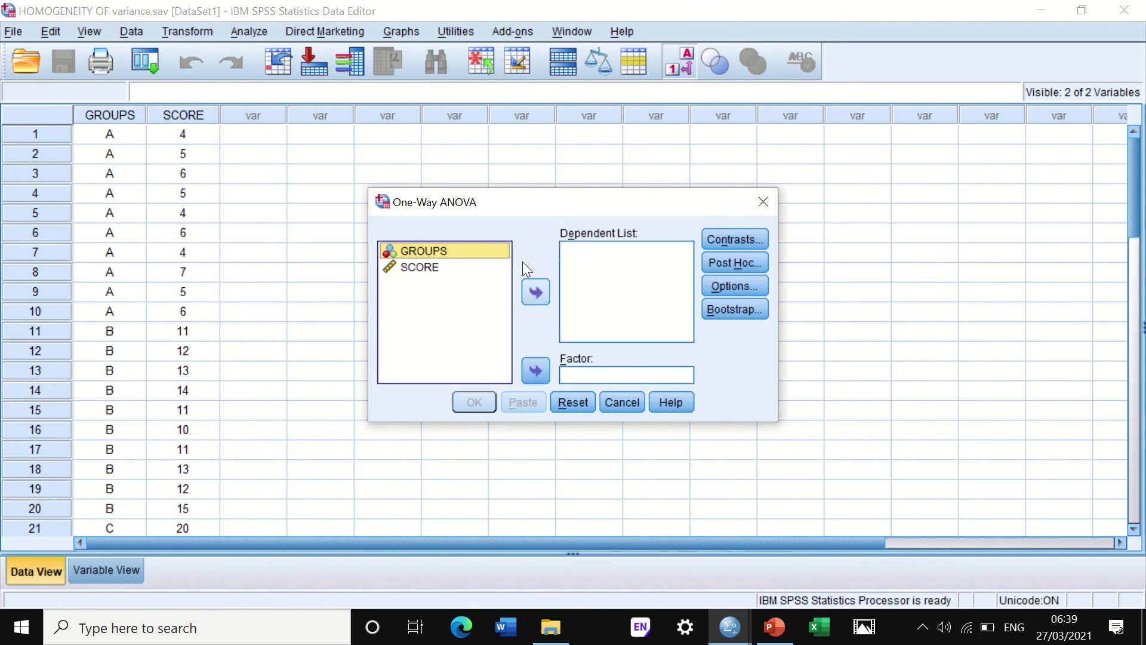
left_click(414, 270)
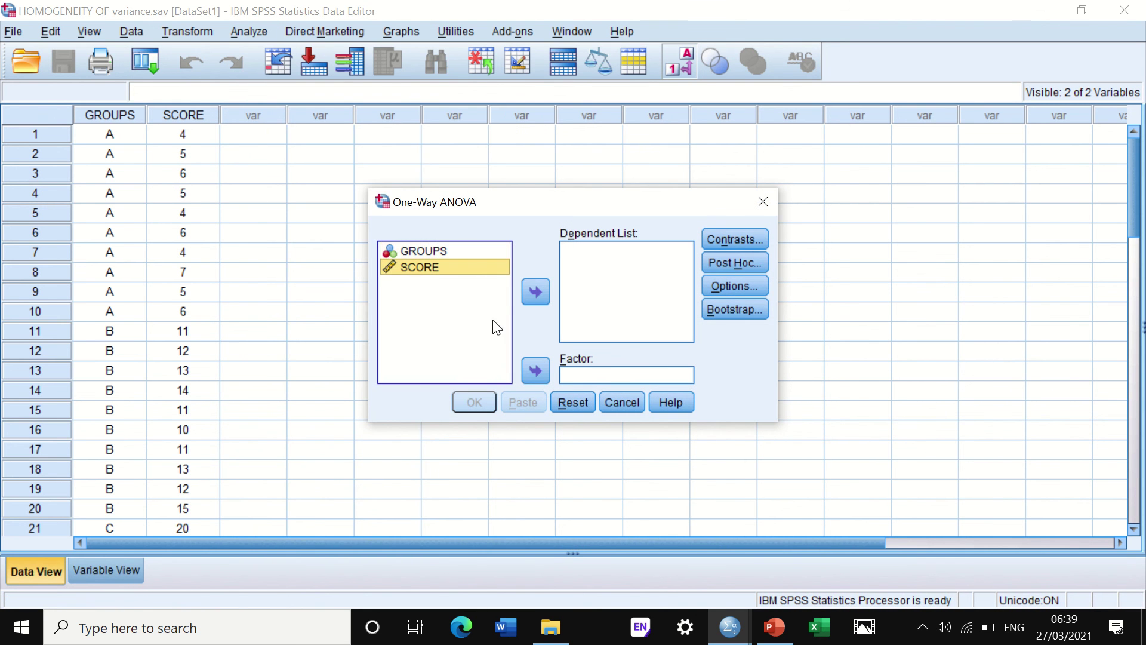
left_click(533, 291)
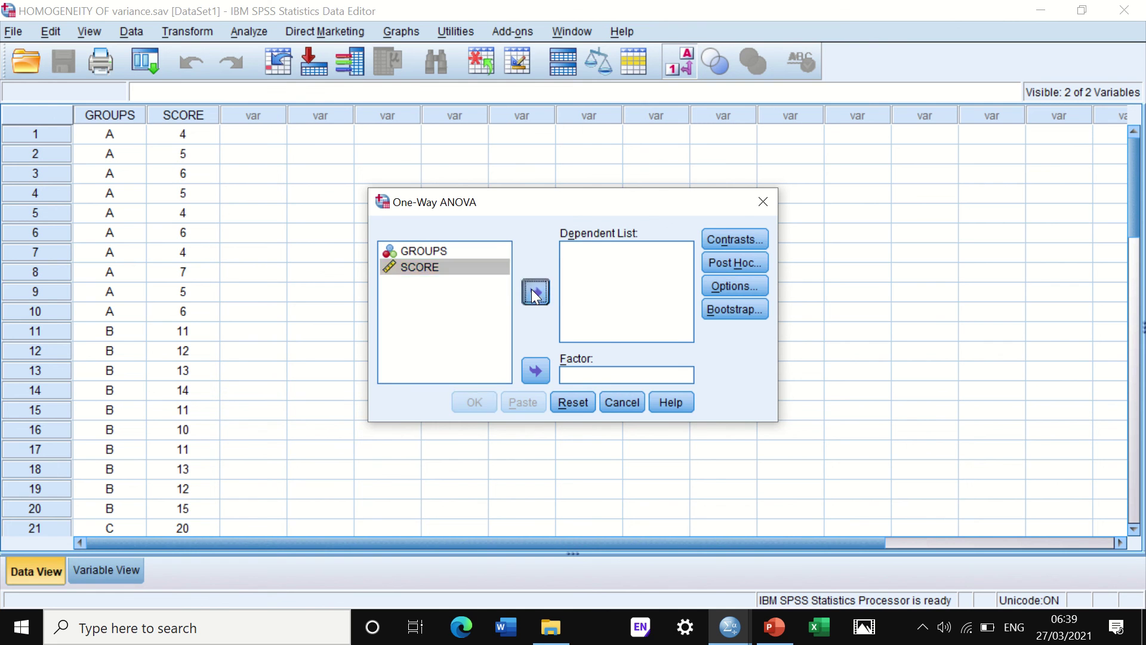
left_click(425, 252)
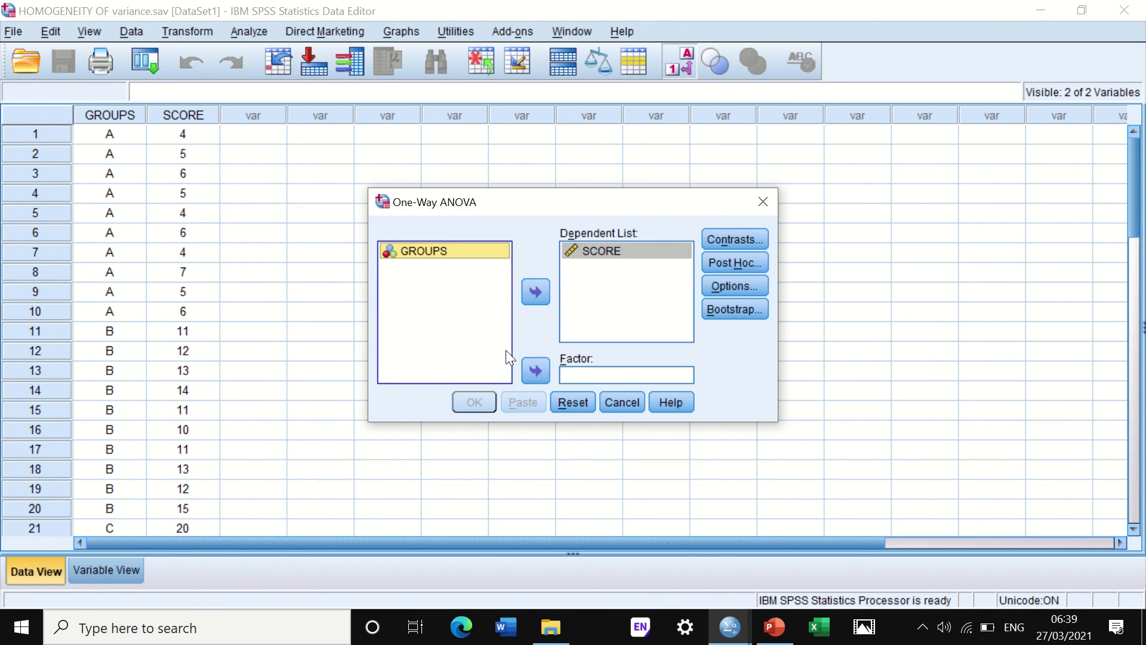
left_click(542, 370)
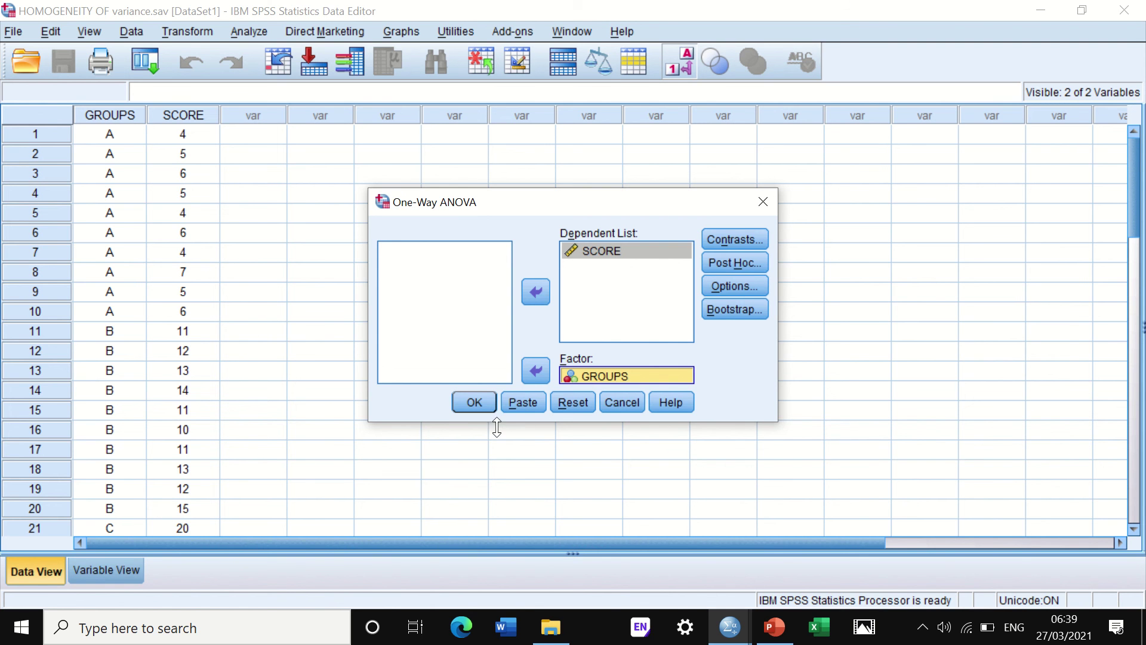
Leave Contrasts and Post Hoc unchanged, tick Homogeneity of variance test, and run the ANOVA.
left_click(739, 233)
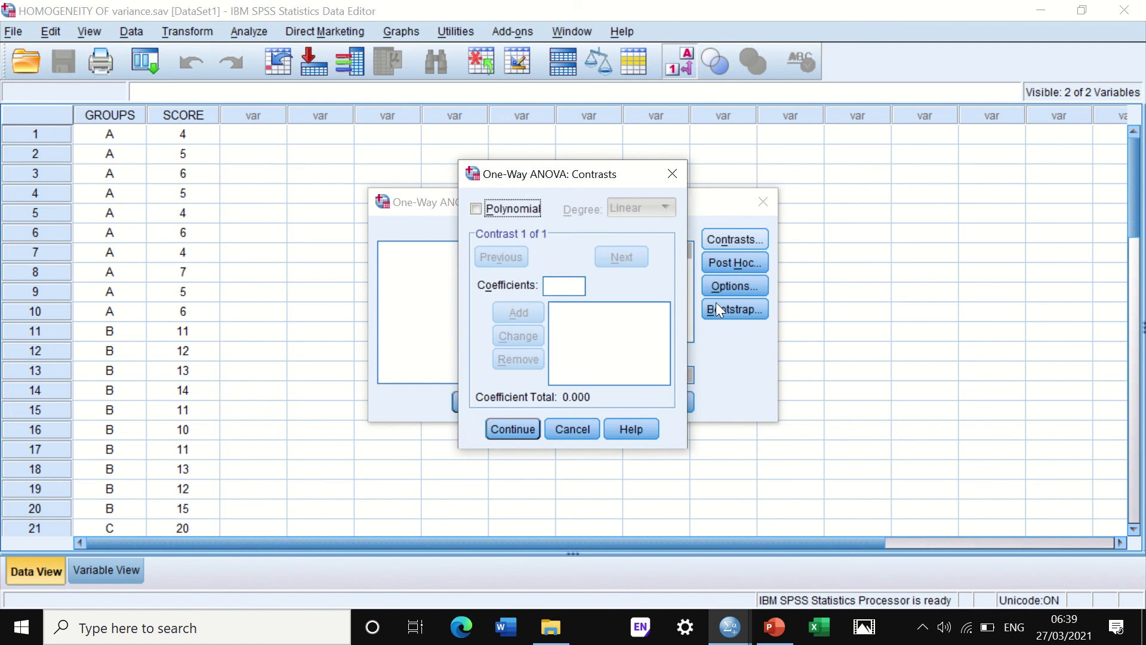
left_click(522, 428)
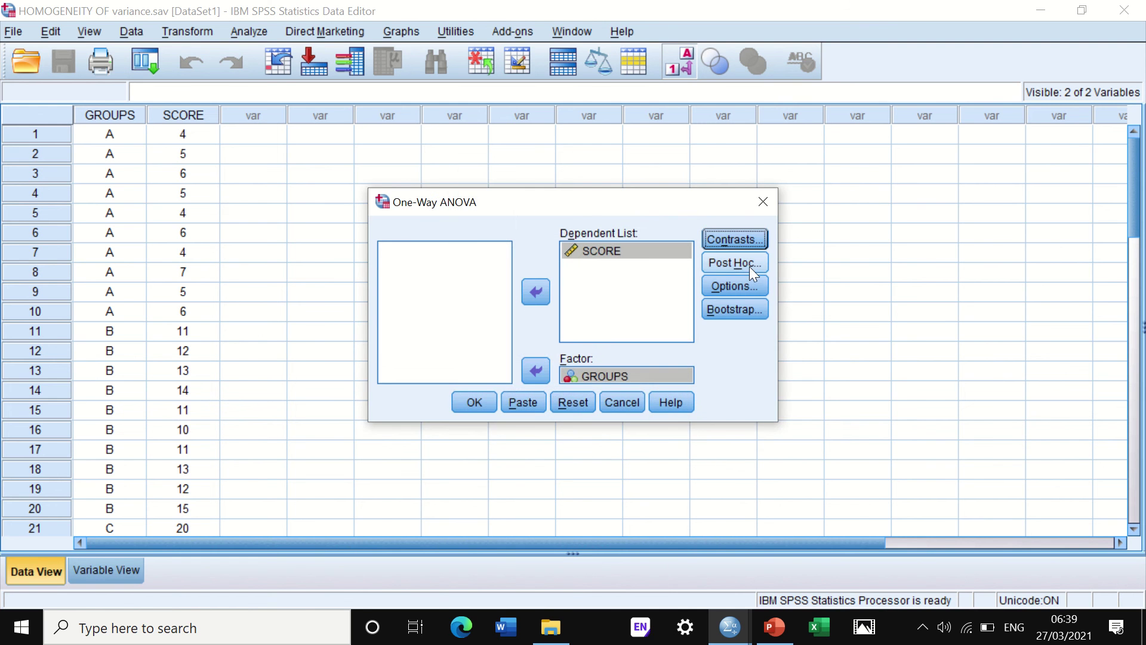
left_click(744, 272)
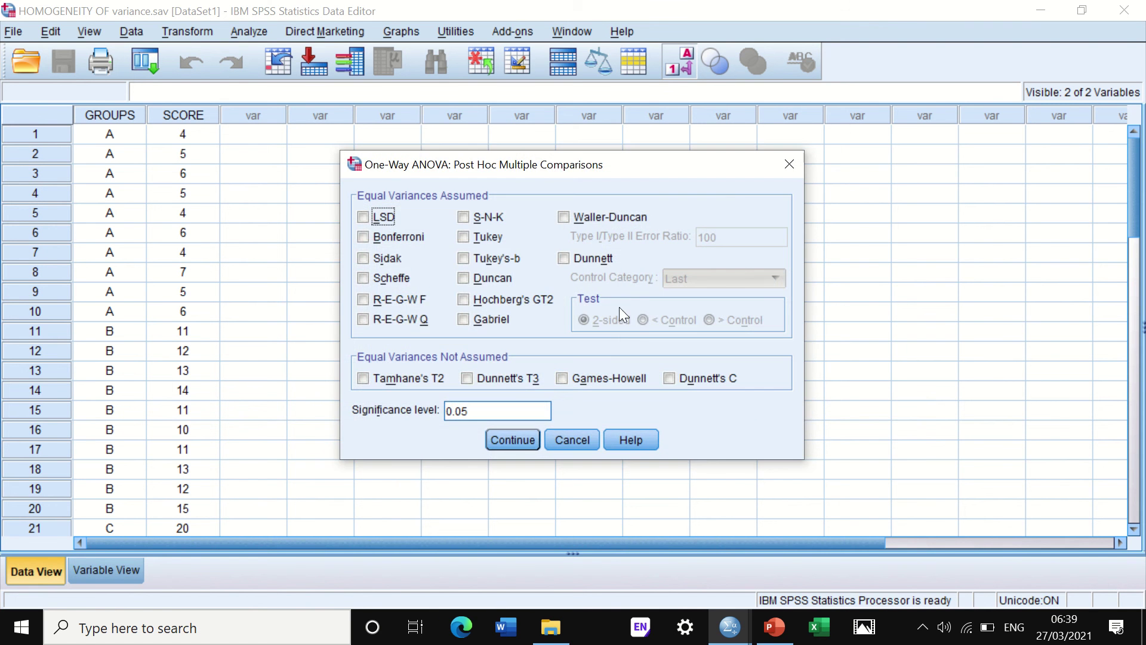
left_click(795, 161)
left_click(737, 280)
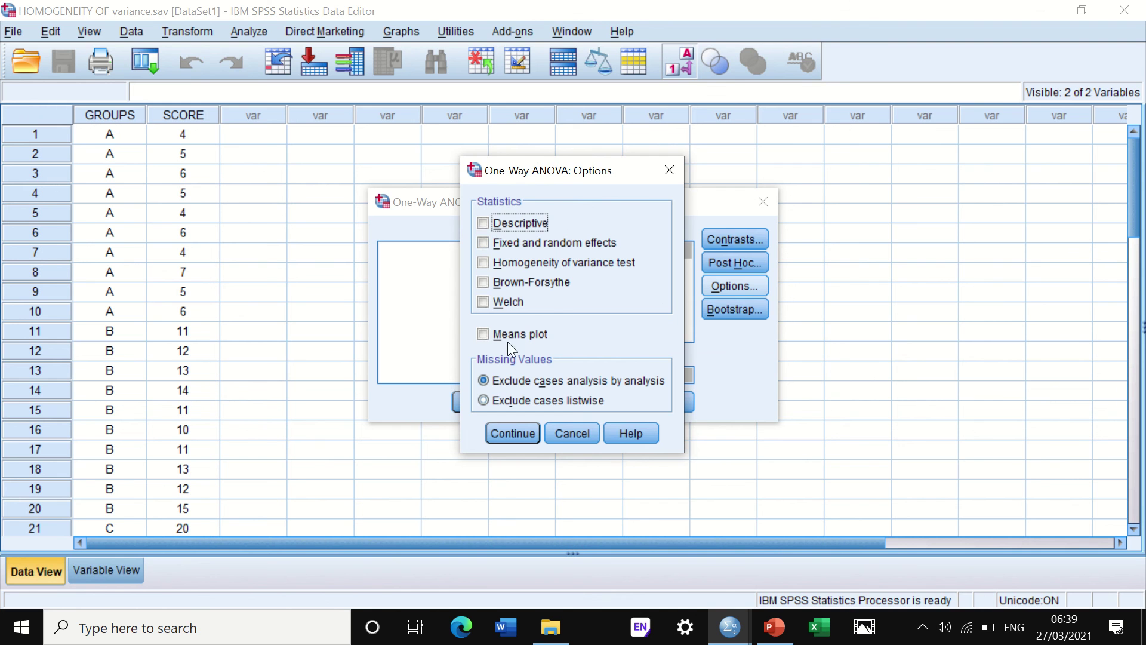
left_click(483, 261)
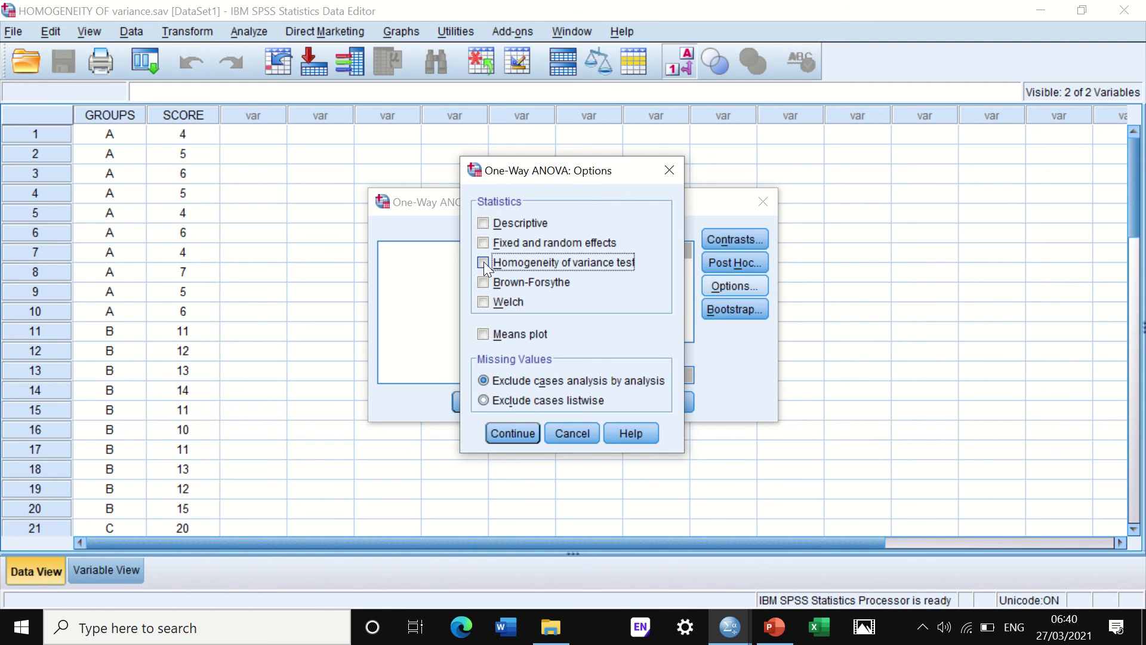
left_click(501, 432)
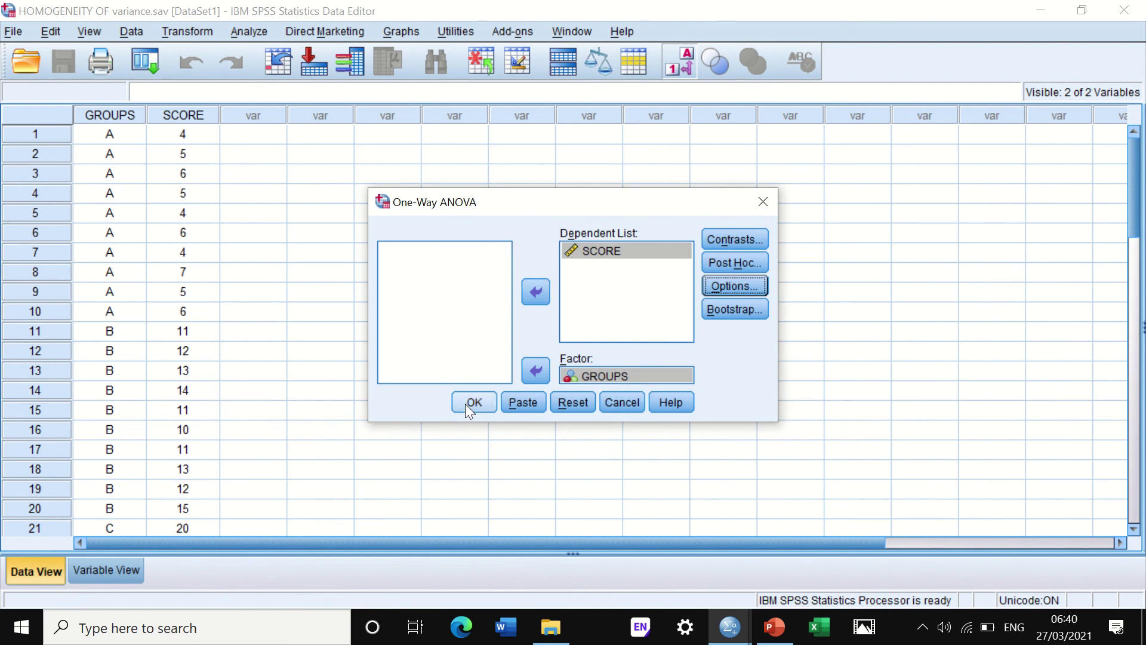
left_click(471, 402)
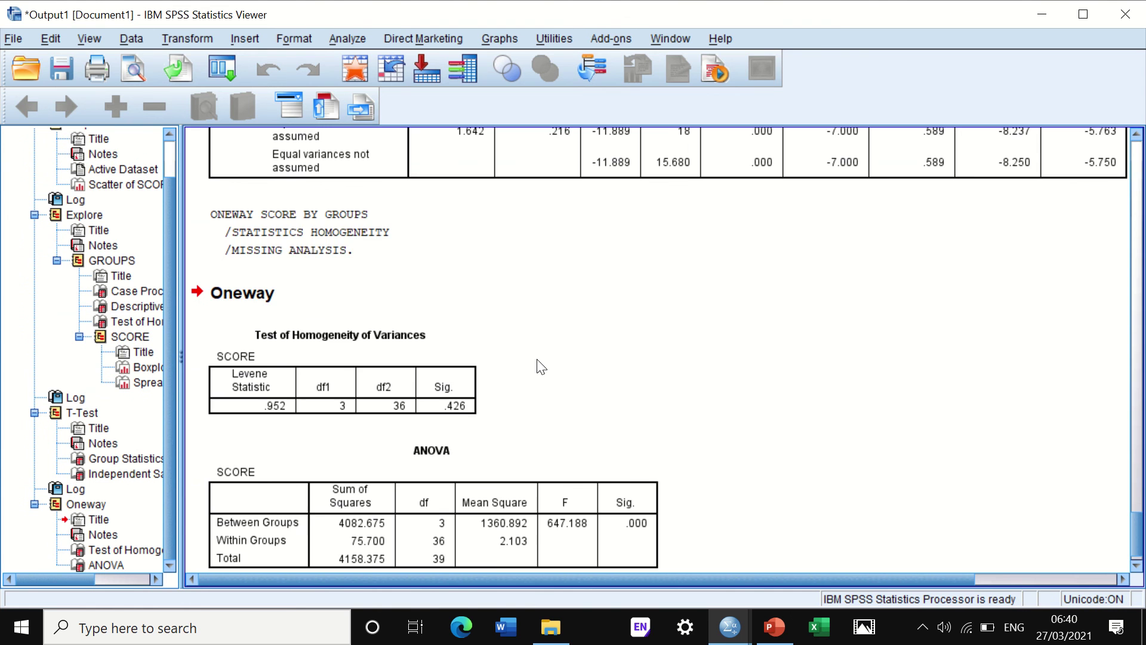
Scroll to the Oneway results: Levene Sig .426 and ANOVA F 647.188.
scroll(542, 367, "down", 1)
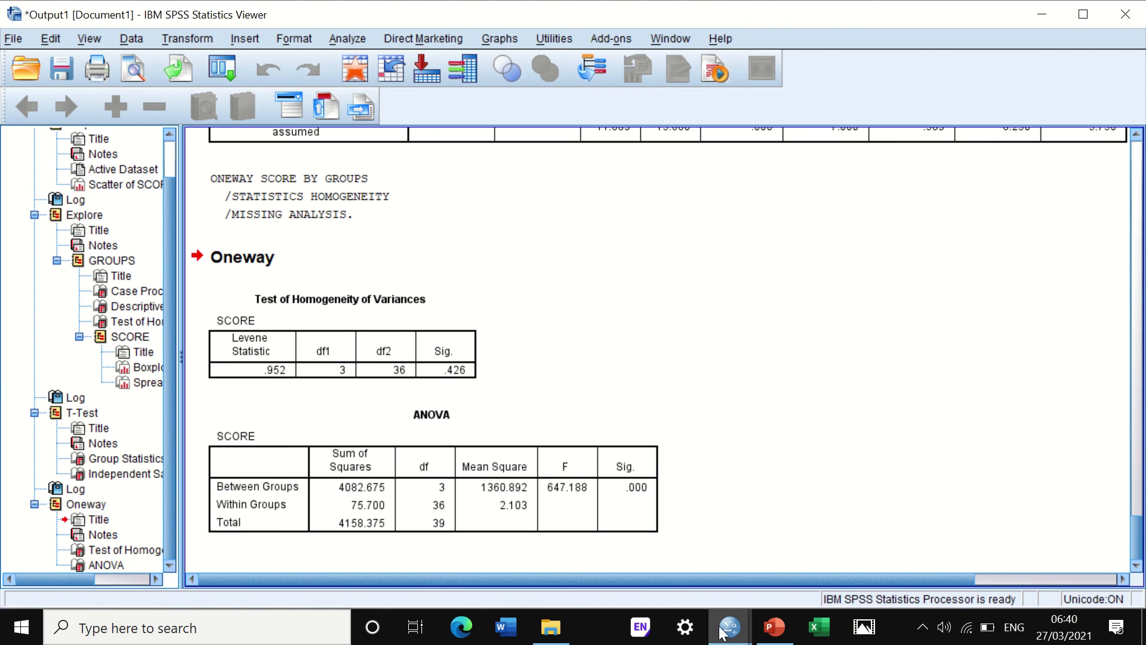
Return to the Data Editor and open General Linear Model > Univariate.
mouse_move(729, 627)
left_click(827, 551)
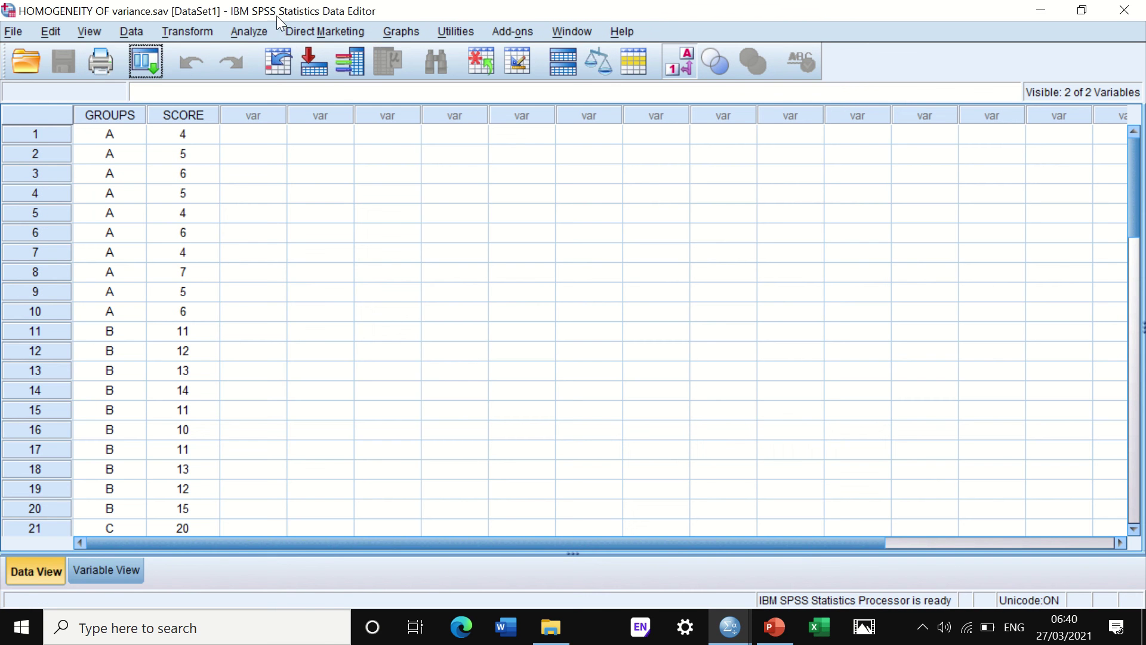
left_click(247, 31)
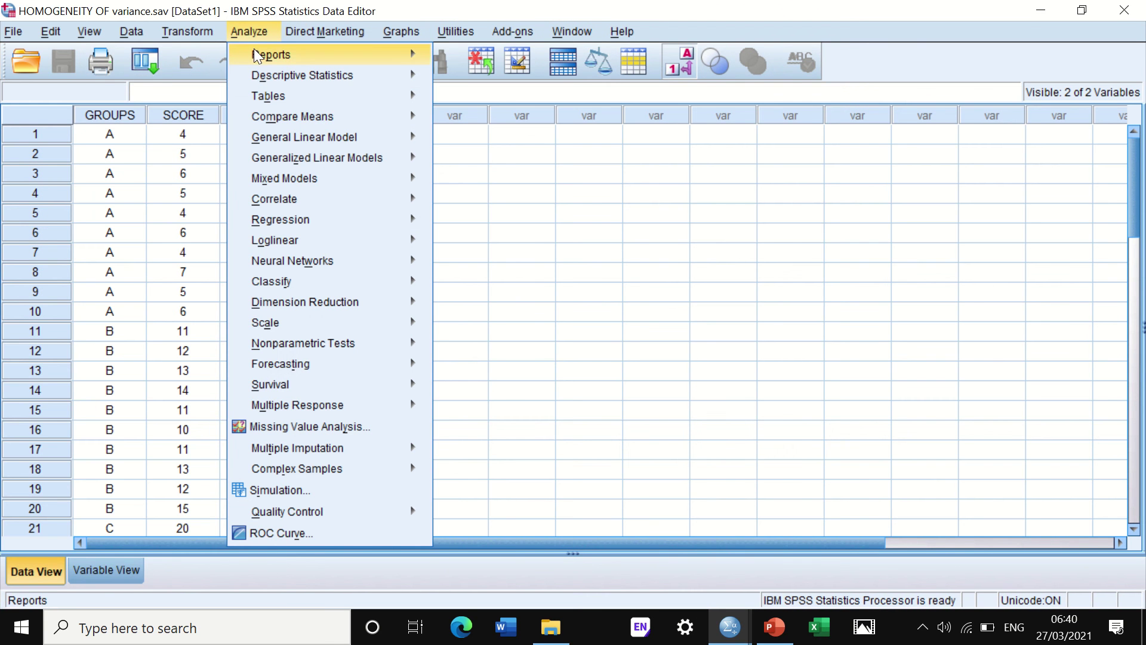
mouse_move(256, 62)
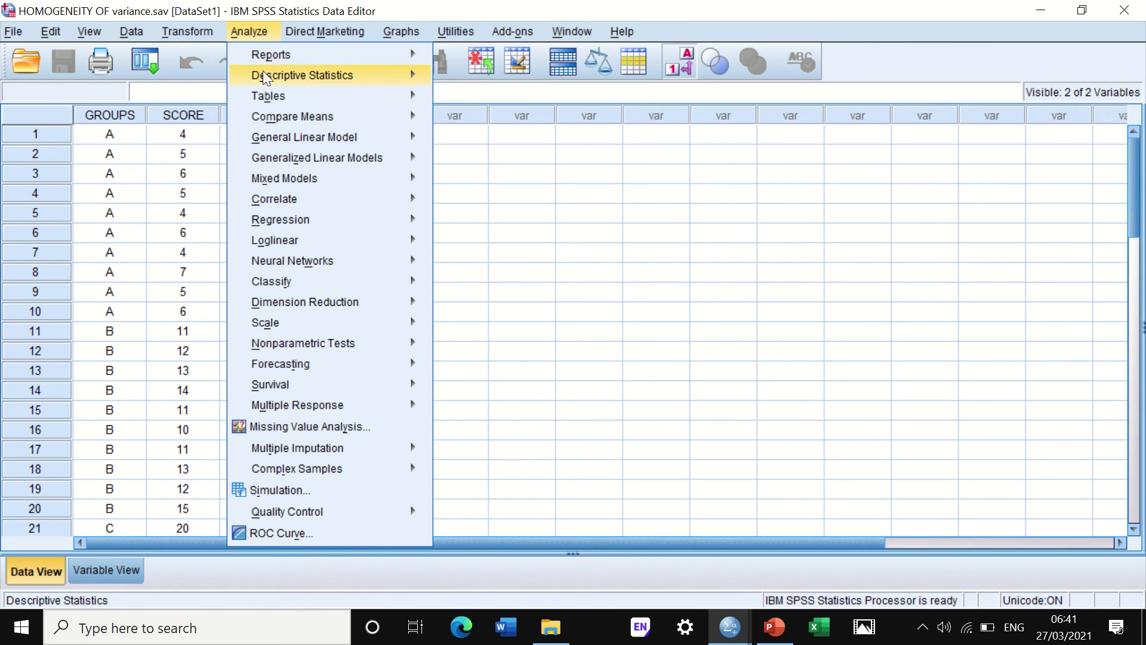
mouse_move(295, 141)
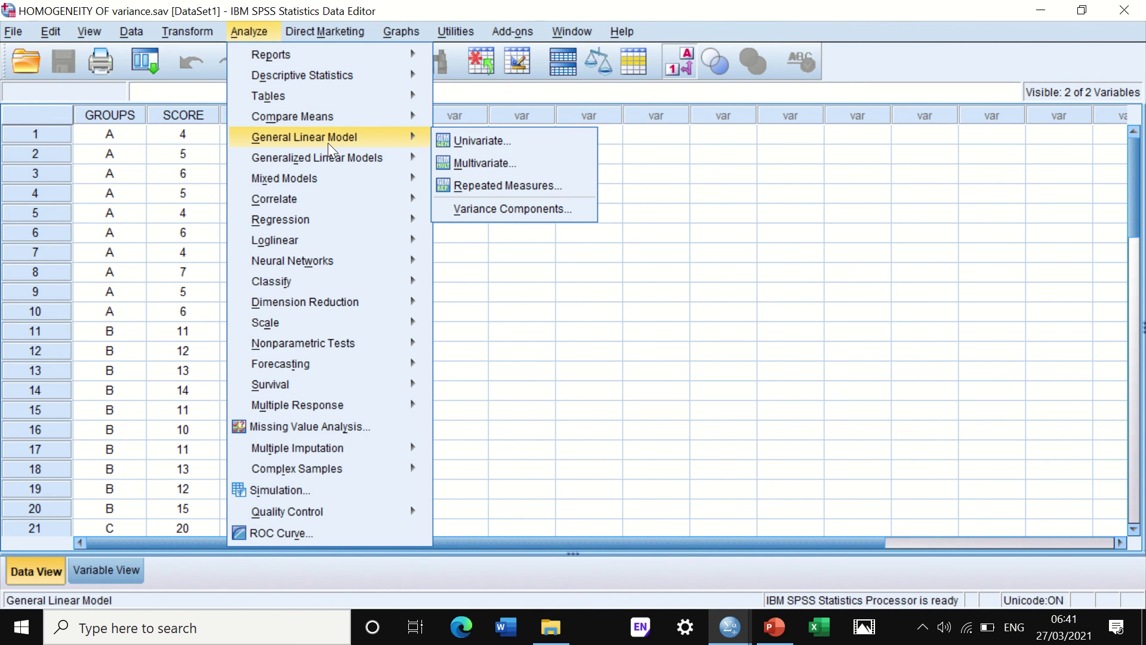
left_click(490, 141)
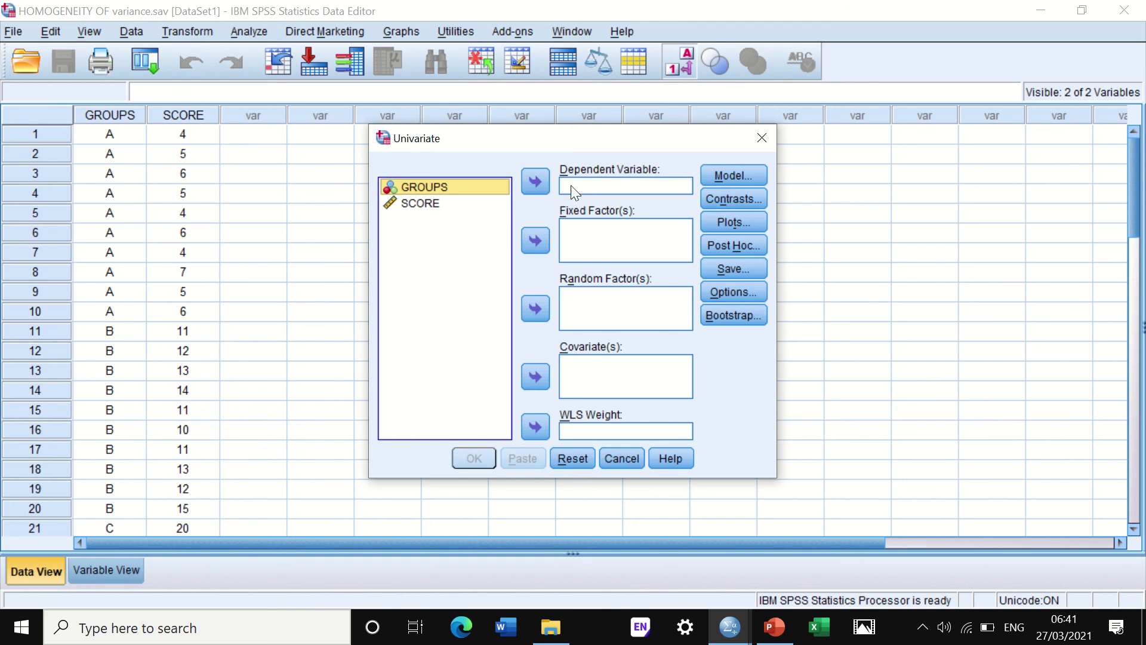
Assign SCORE to Dependent Variable and GROUPS to Fixed Factor(s).
left_click(418, 204)
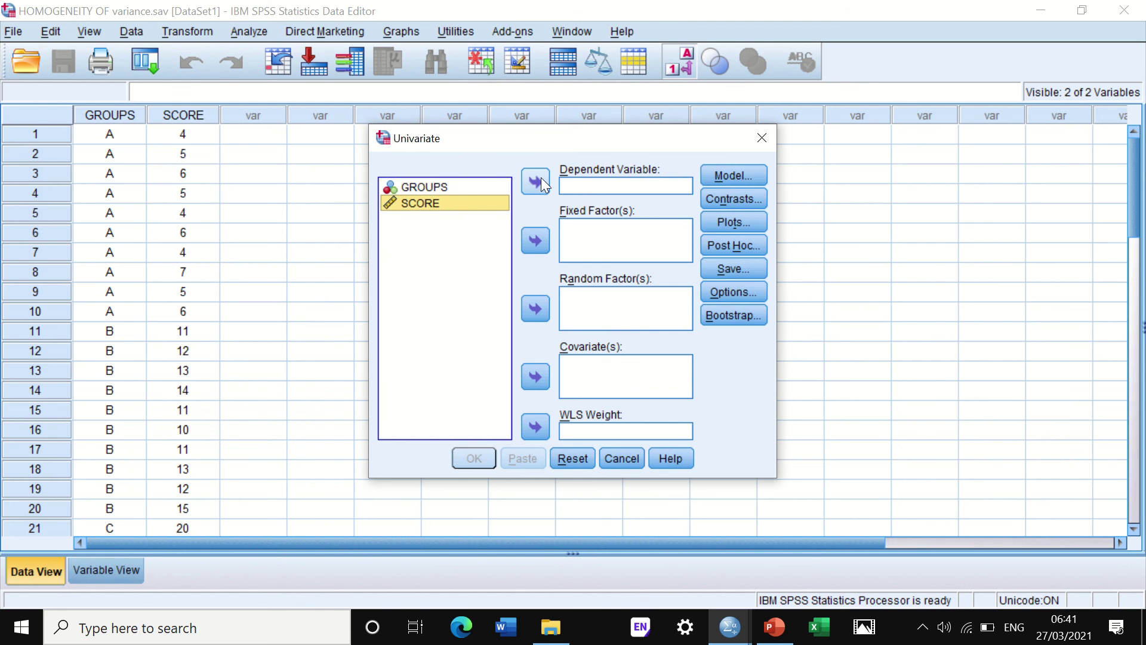
left_click(536, 182)
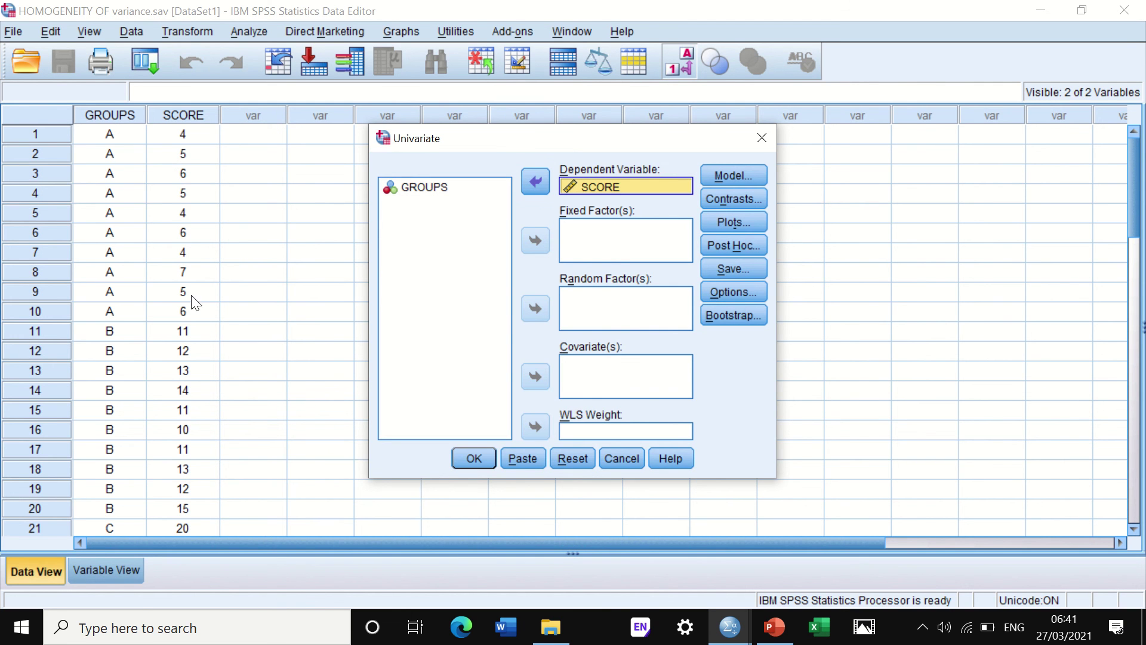
left_click(416, 188)
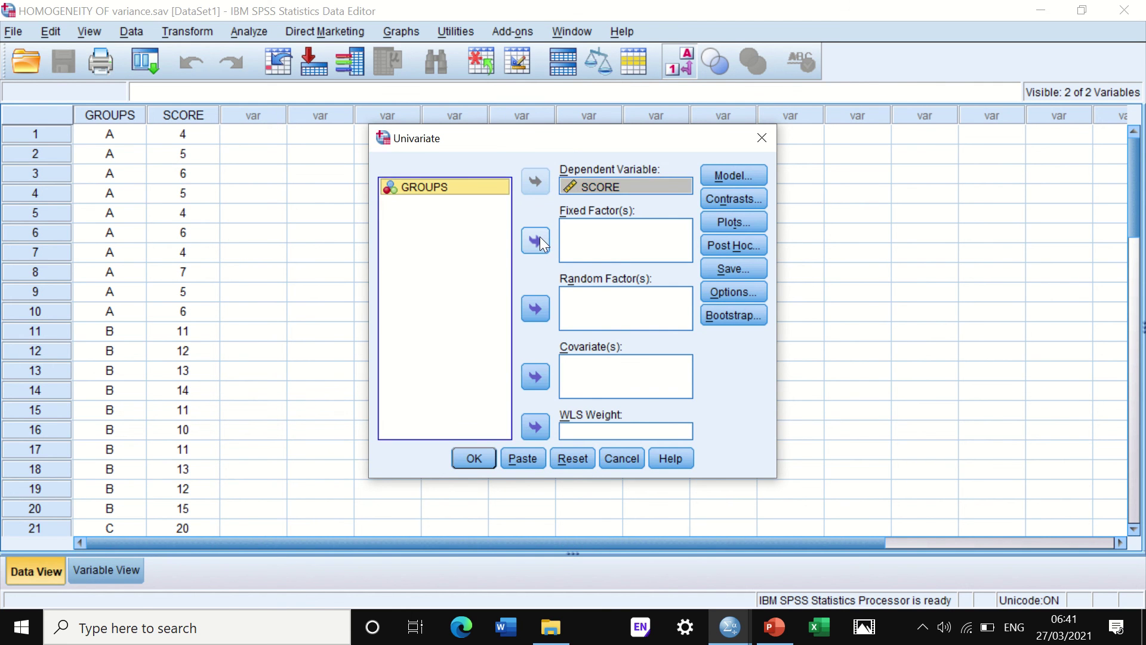
left_click(539, 236)
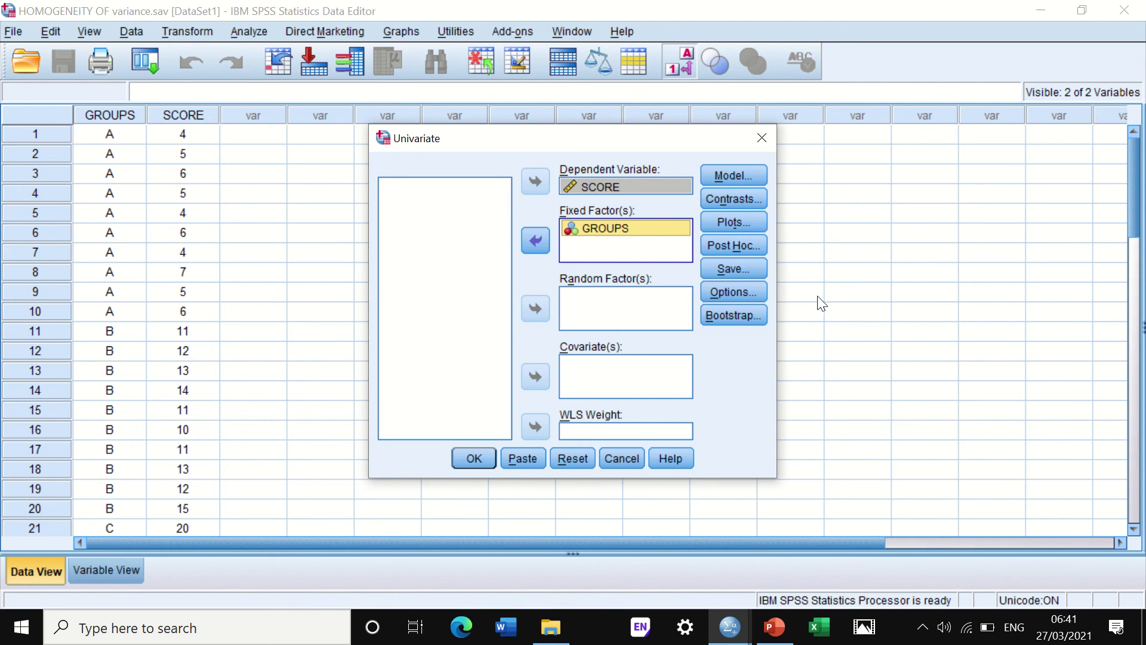
Keep the full factorial model and leave Contrasts, Plots and Post Hoc unchanged.
left_click(740, 173)
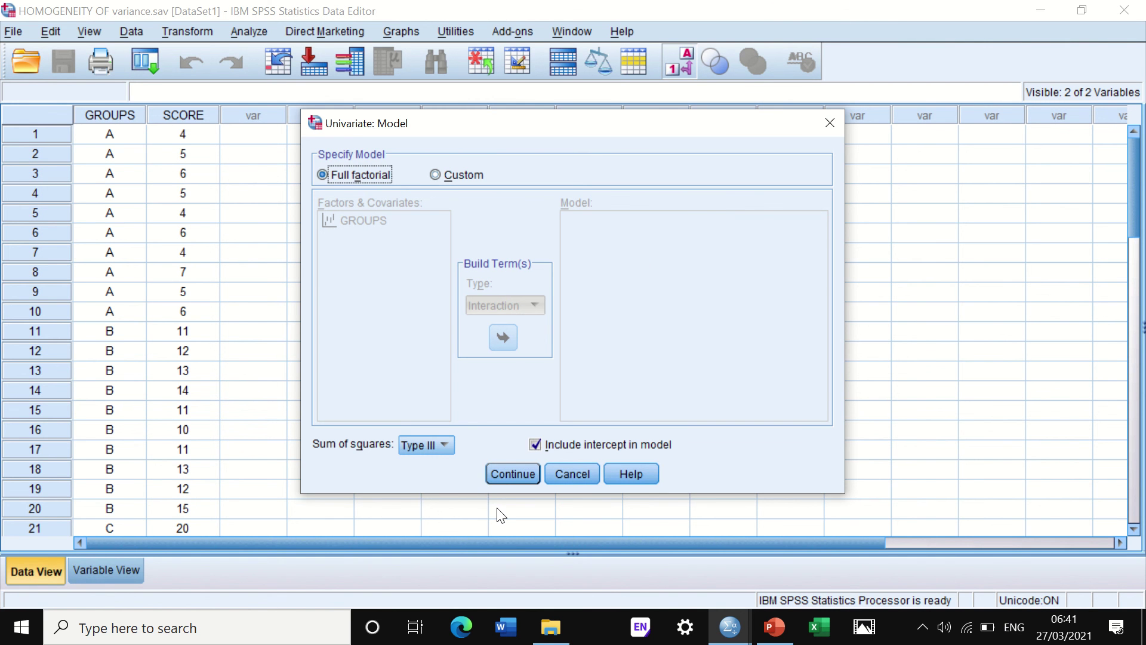
left_click(528, 477)
left_click(721, 199)
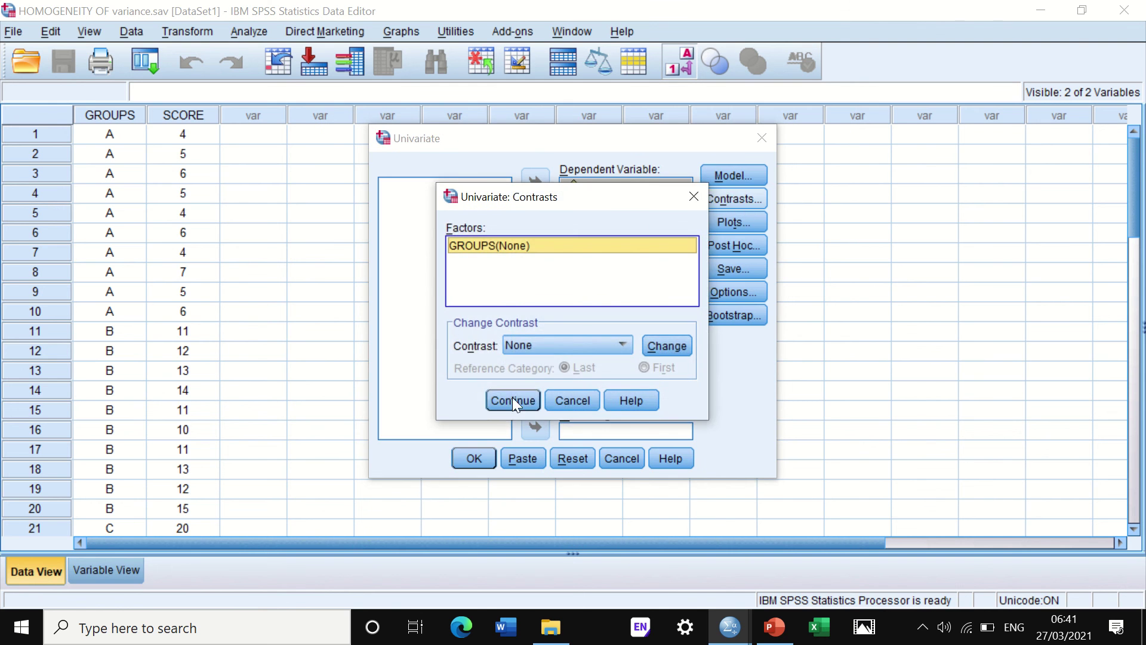
left_click(507, 402)
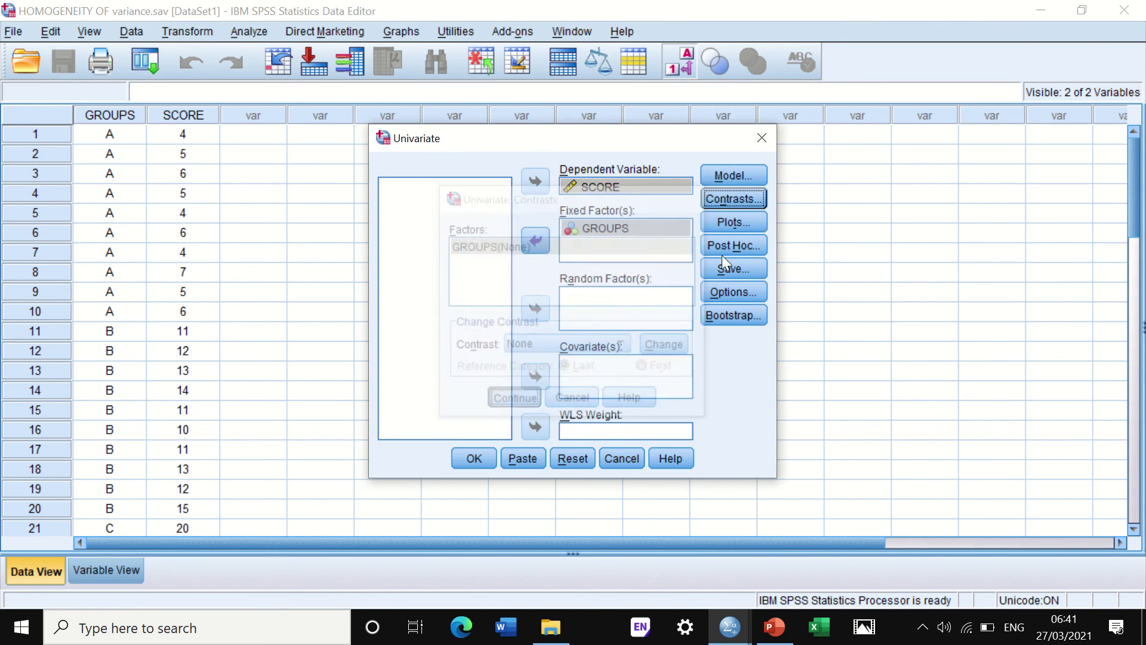
left_click(732, 220)
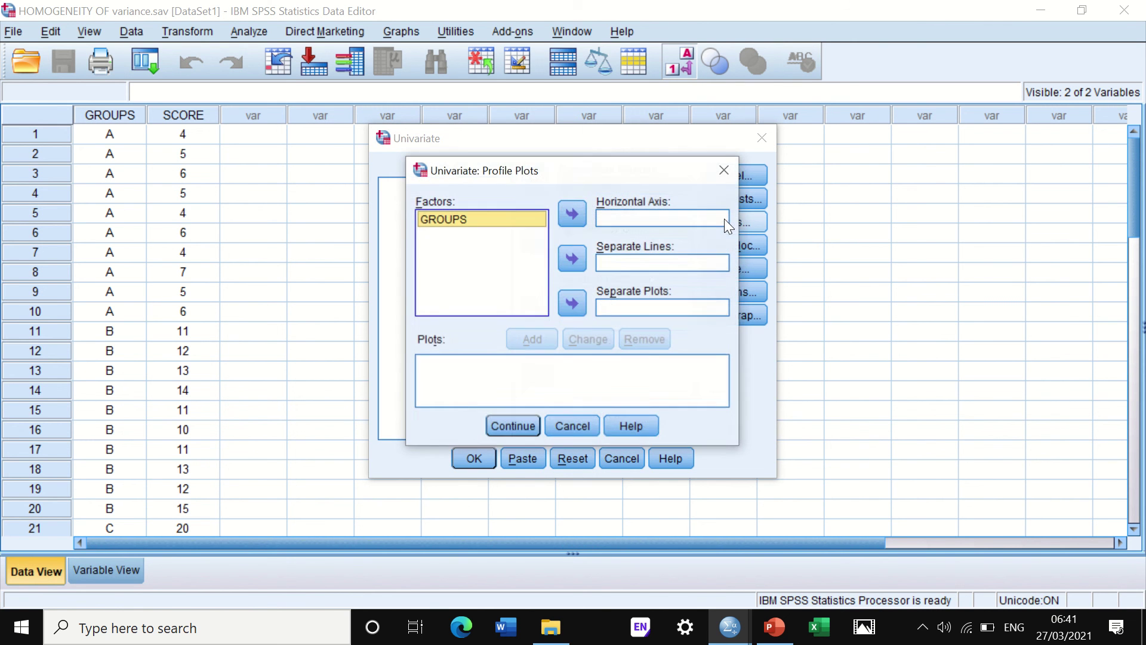
left_click(511, 428)
left_click(736, 247)
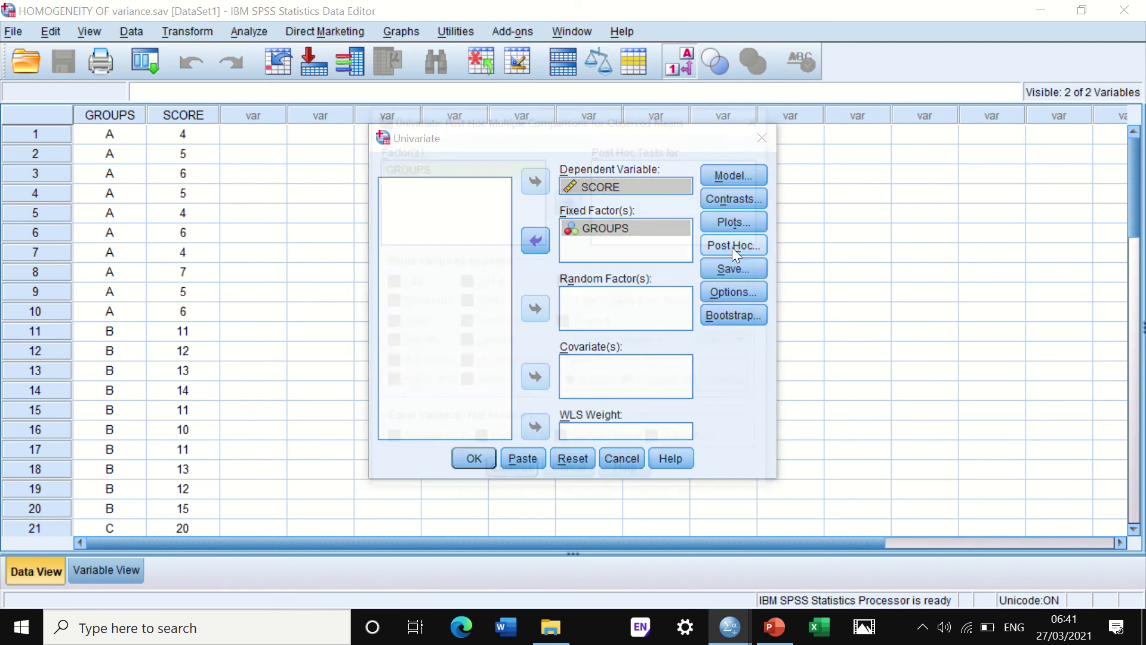
left_click(762, 119)
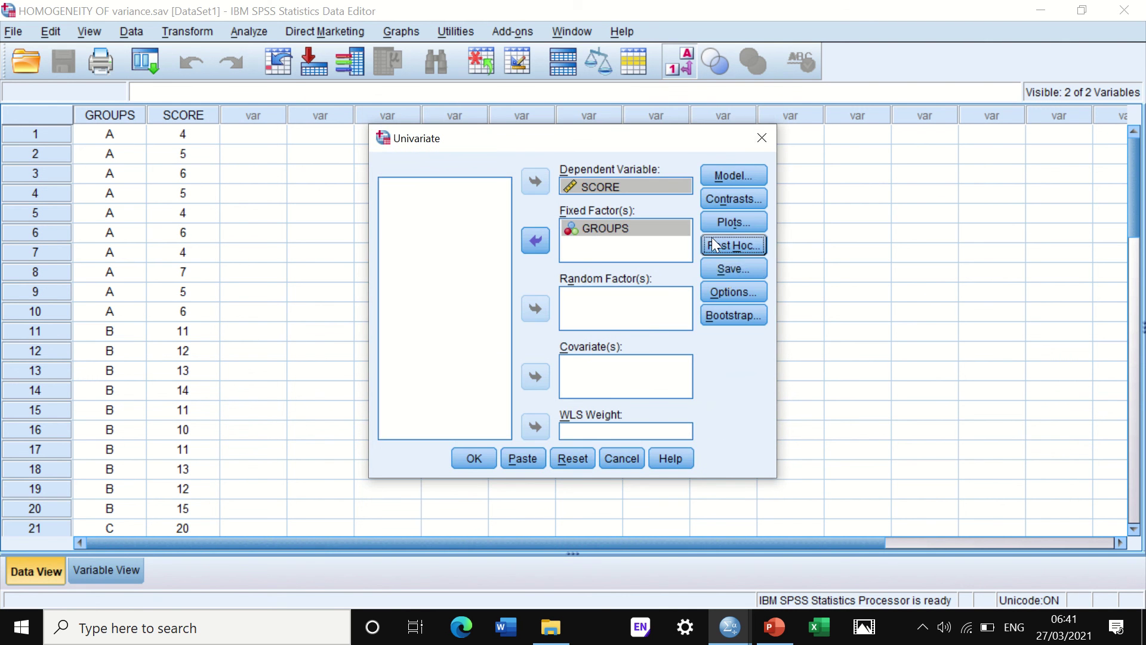
Tick Homogeneity tests in Options and run the univariate analysis.
left_click(741, 292)
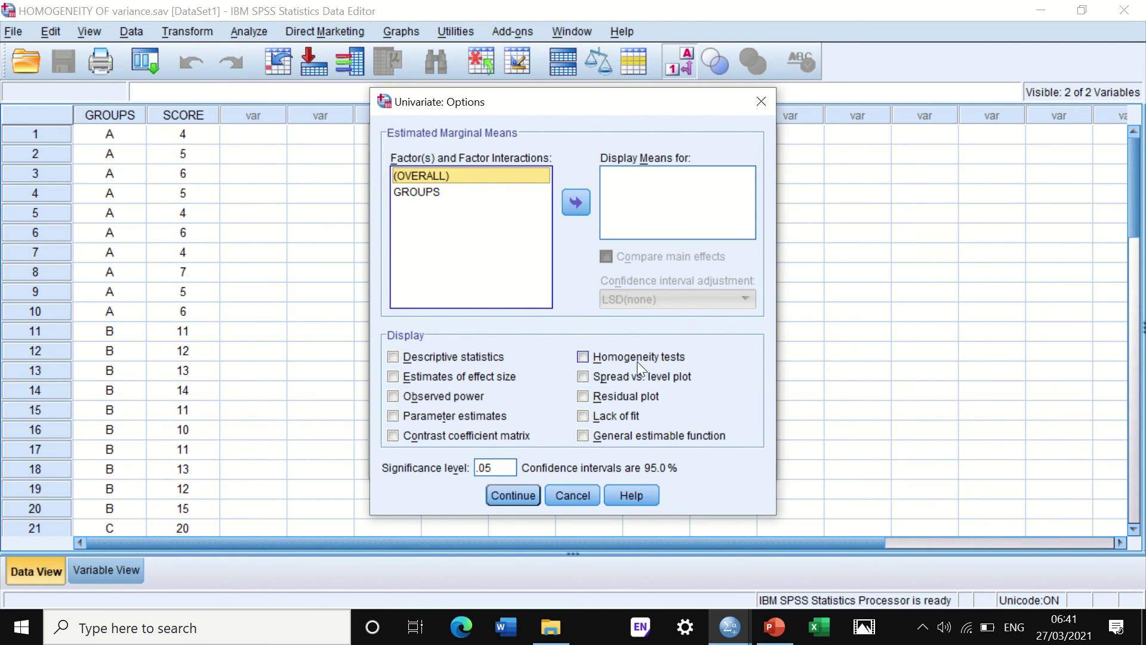
left_click(583, 358)
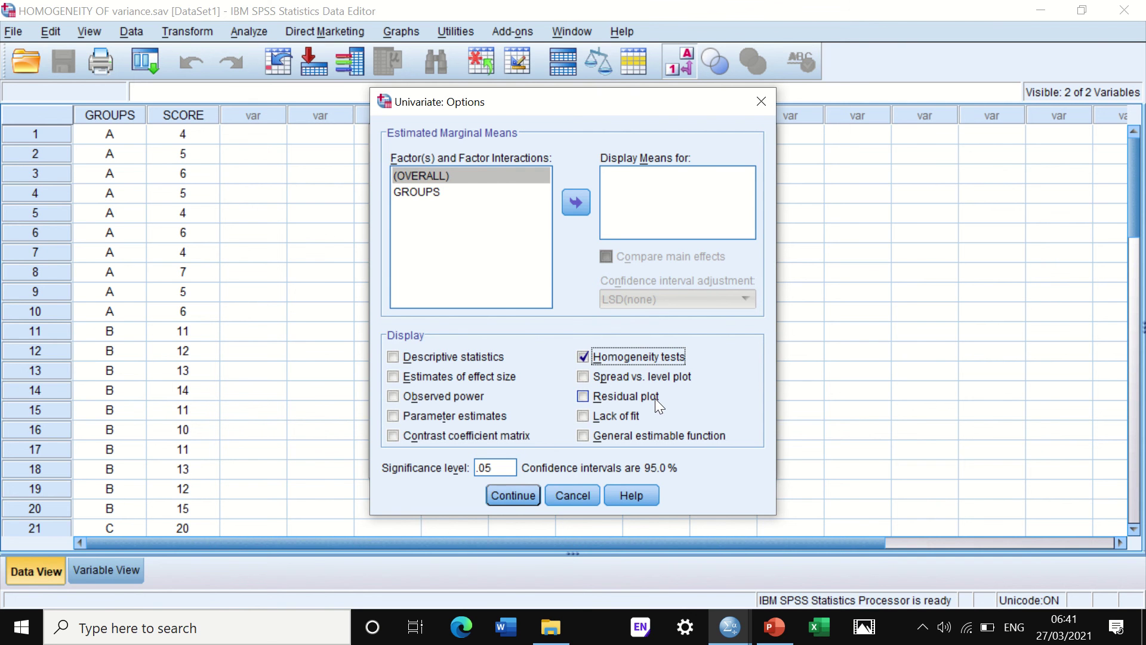
left_click(514, 496)
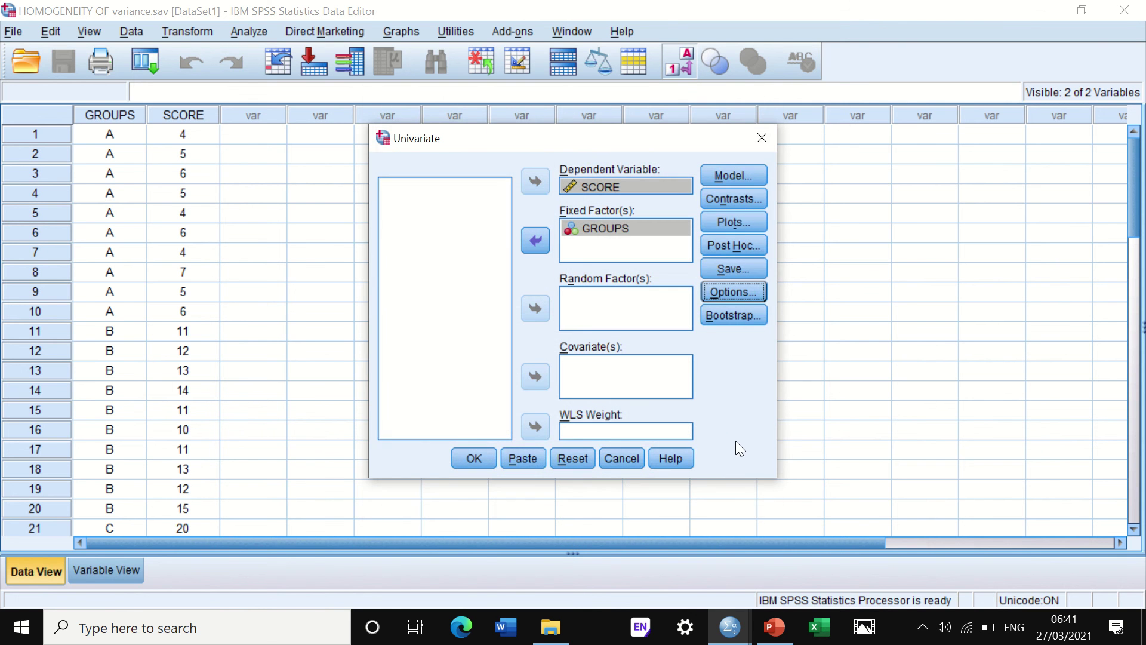
left_click(474, 459)
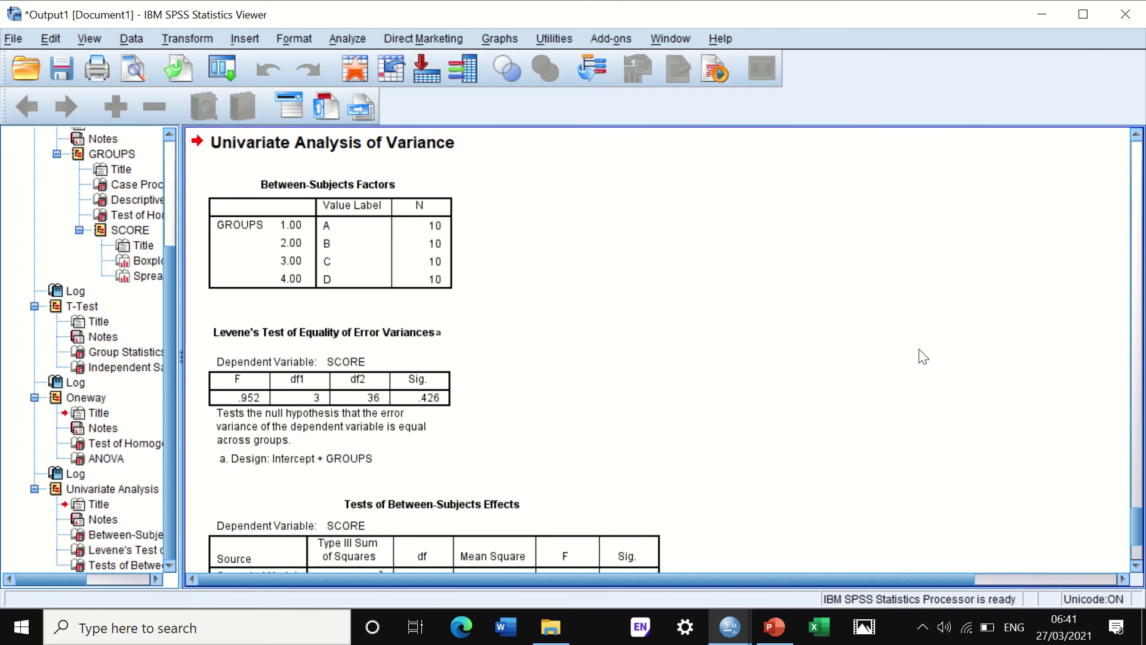